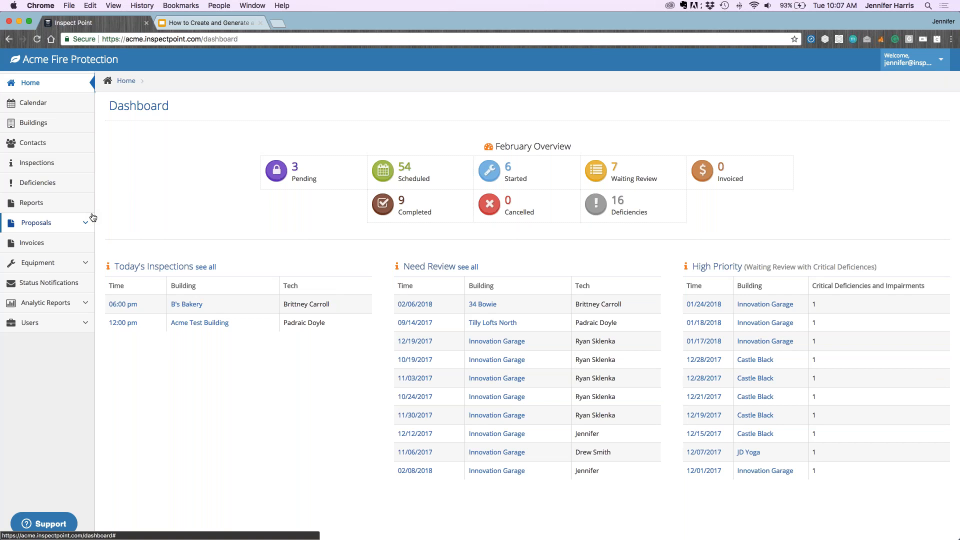
Open Corrections under Proposals in the sidebar and start a New Proposed Correction
click(83, 227)
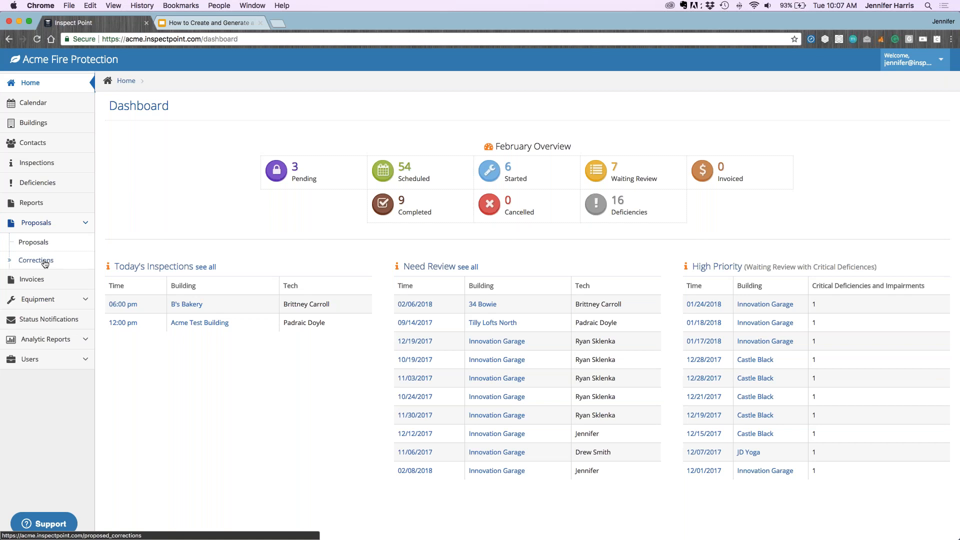
click(54, 225)
click(31, 224)
click(33, 261)
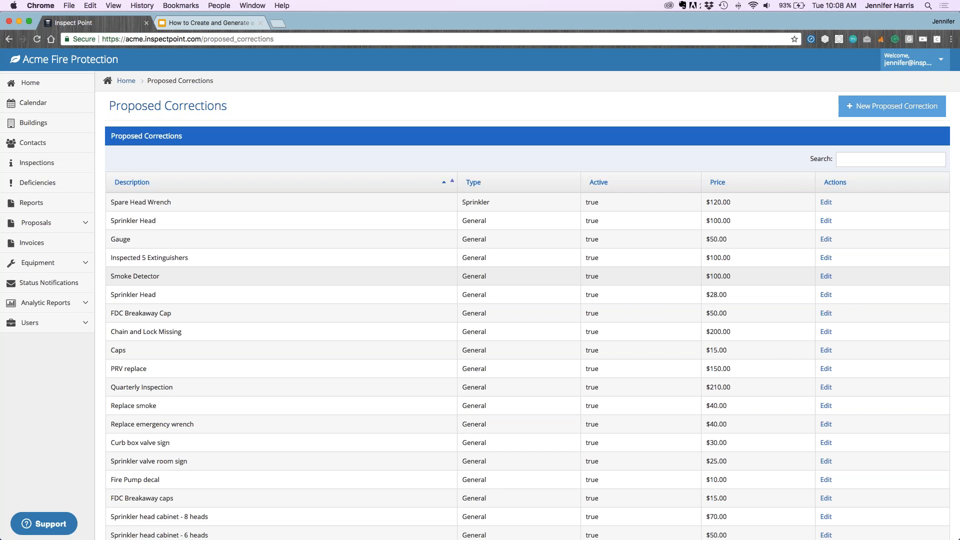
click(870, 108)
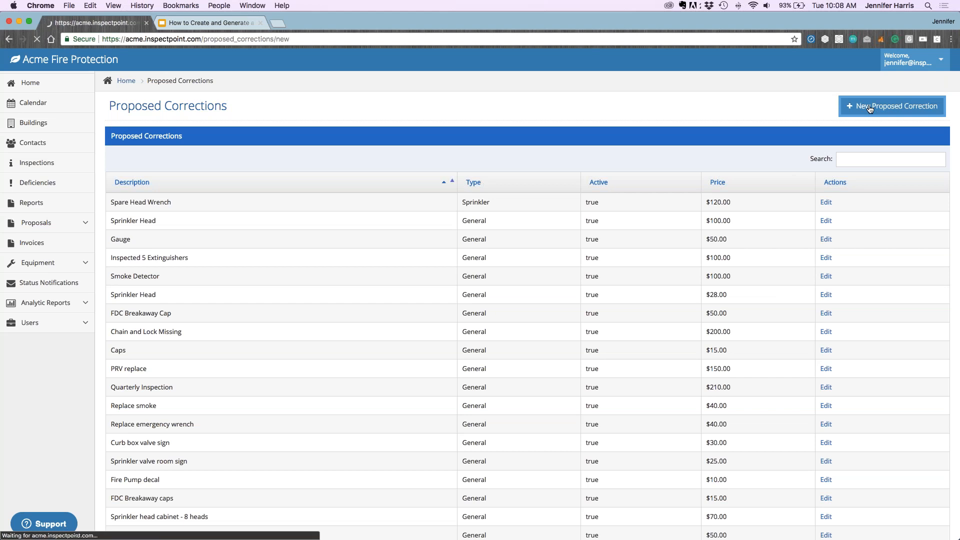
Save a new correction described 'Wrench', type General, priced 50.00
click(332, 131)
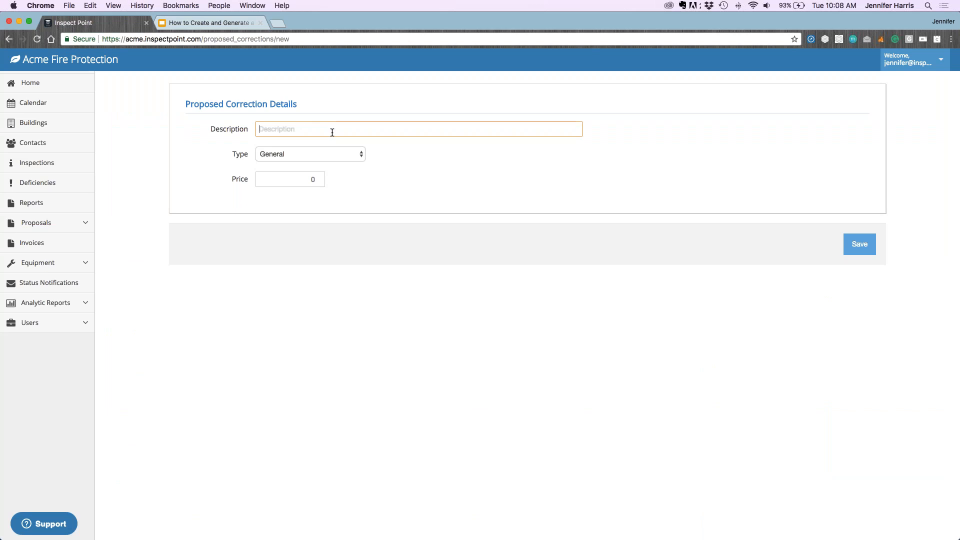
text(Wrench)
click(318, 157)
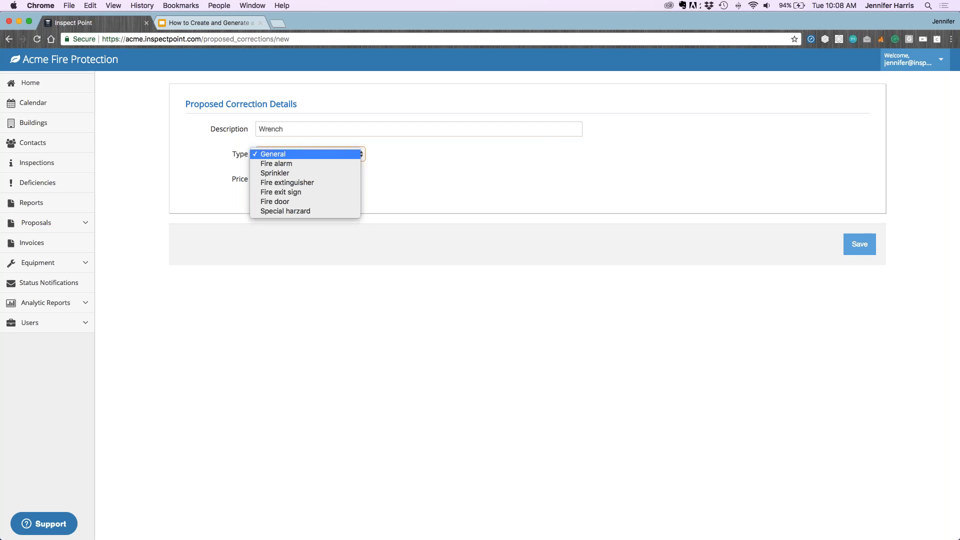
click(280, 154)
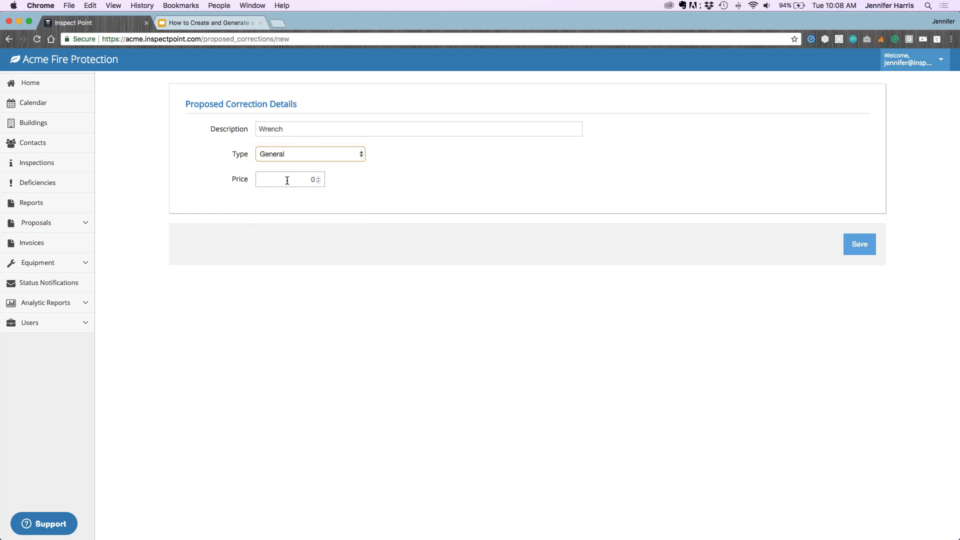
click(311, 179)
double_click(313, 179)
text(50.00)
key(Tab)
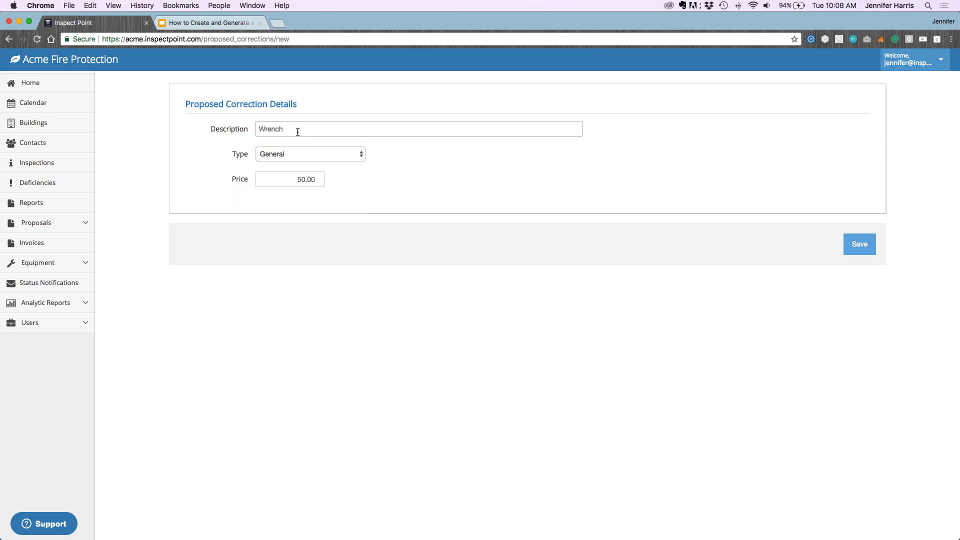
click(856, 251)
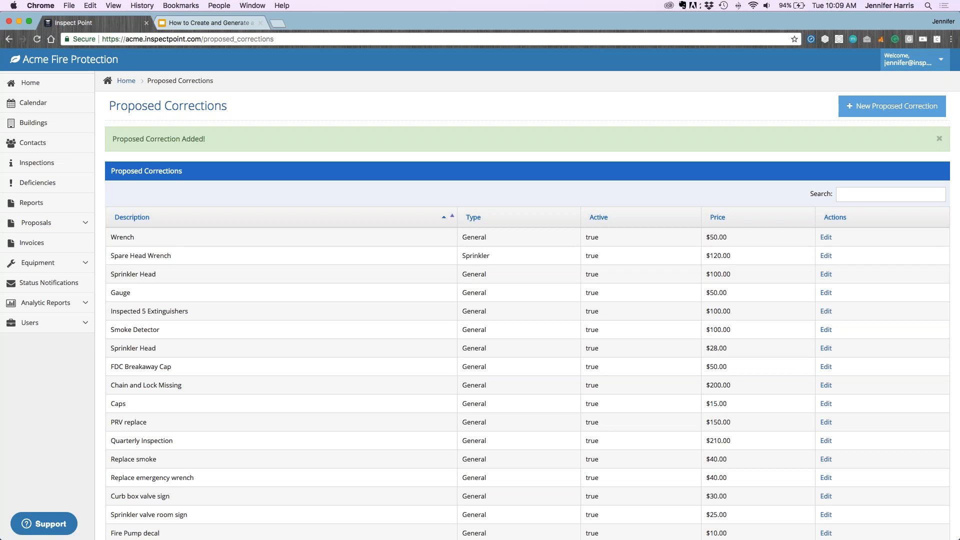
Delete the Spare Head Wrench correction and confirm the deletion
click(826, 256)
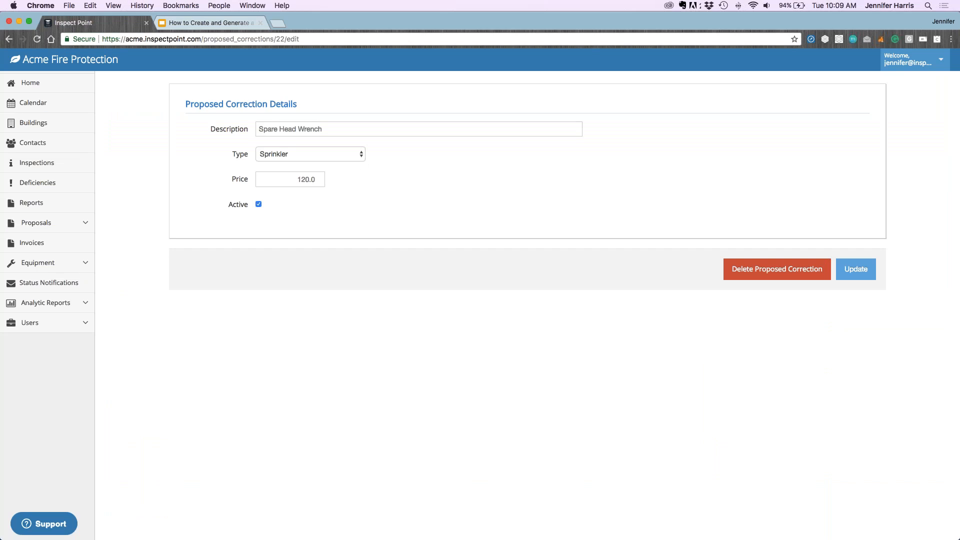
click(773, 274)
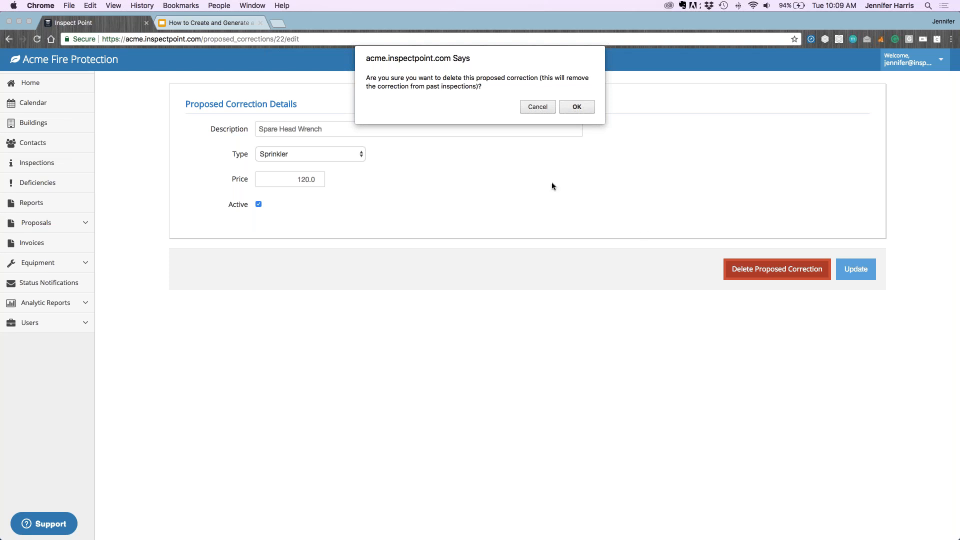
click(576, 107)
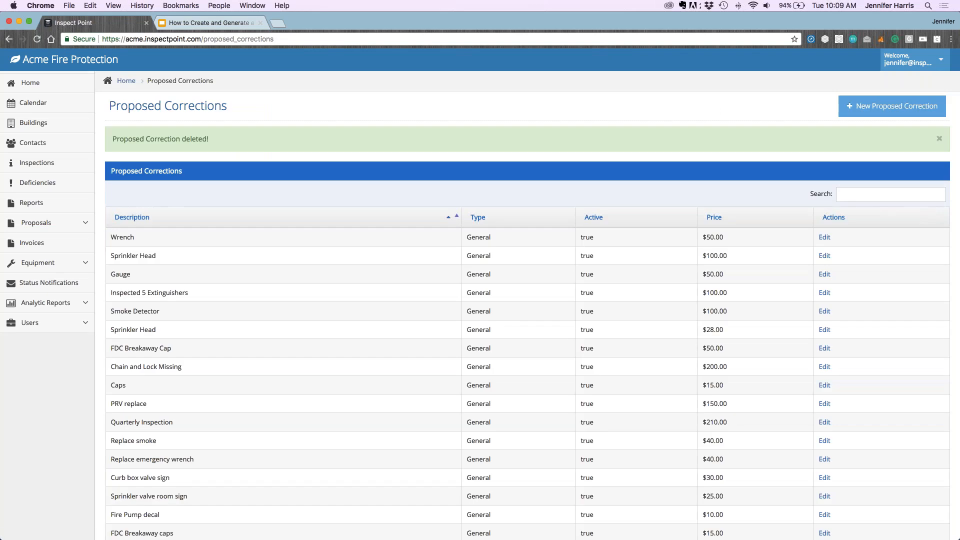
scroll(160, 284, down, 1)
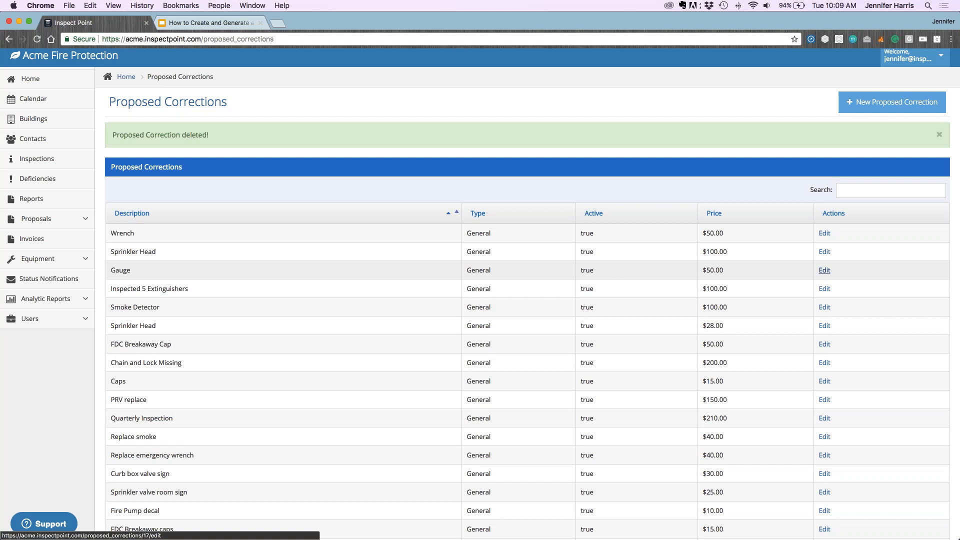
Change the Gauge correction's price from 50.0 to 60.0 and update it
click(827, 272)
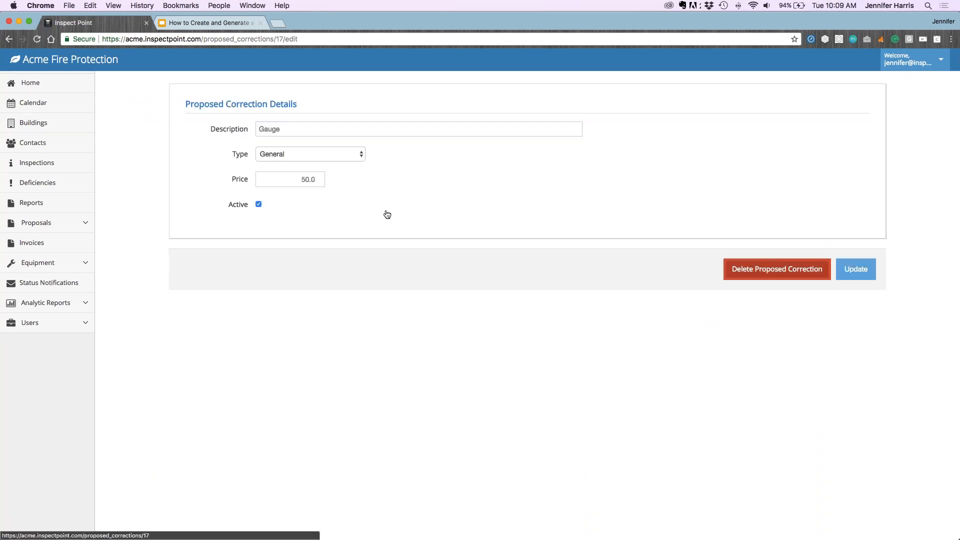
drag(300, 180, 315, 180)
text(60.0)
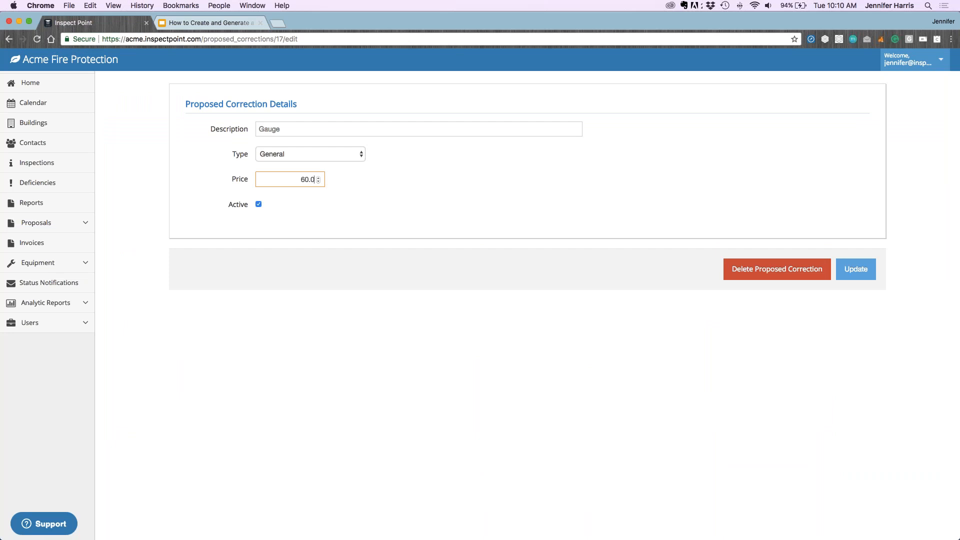
click(268, 207)
click(854, 271)
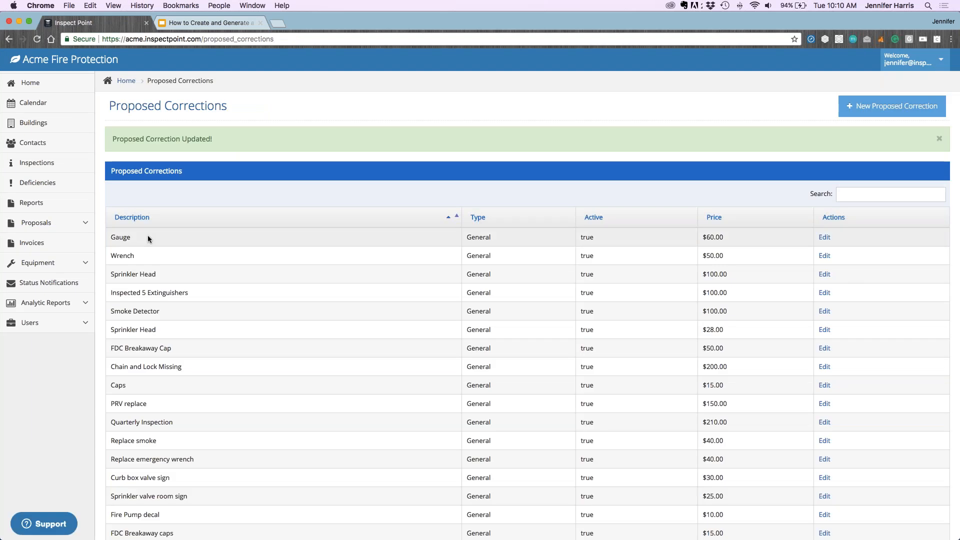
drag(148, 239, 754, 241)
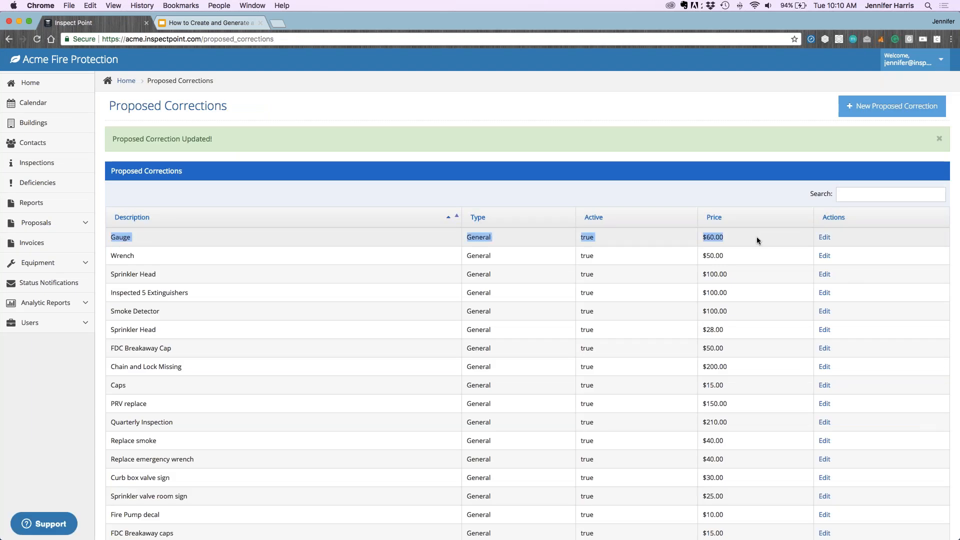
click(722, 194)
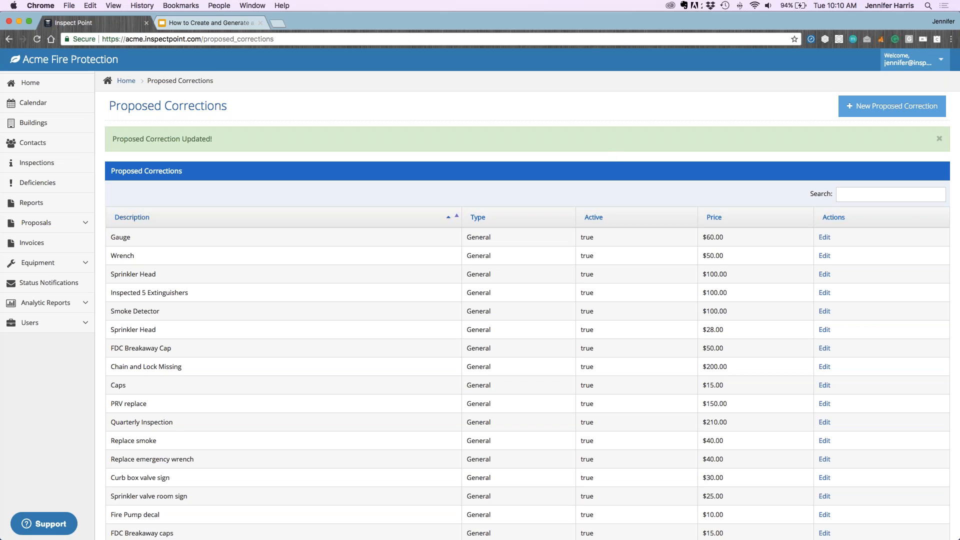
Open the Proposals list under Proposals in the sidebar and start a New Proposal
click(78, 228)
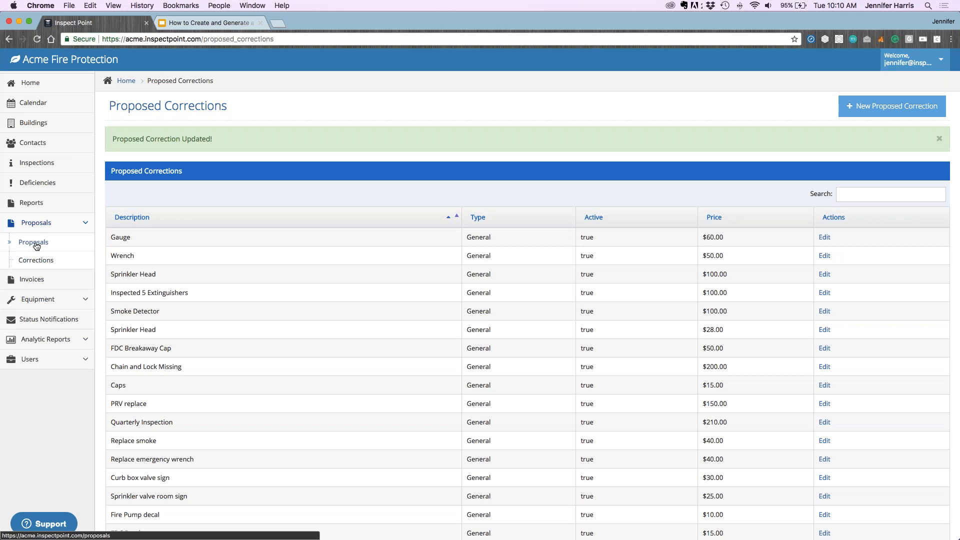
click(52, 224)
click(52, 224)
click(33, 243)
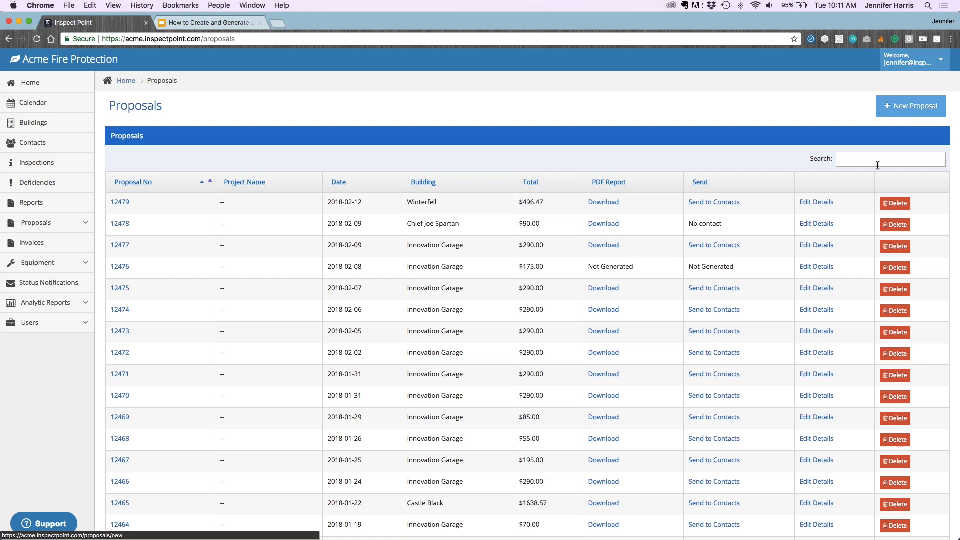
click(895, 108)
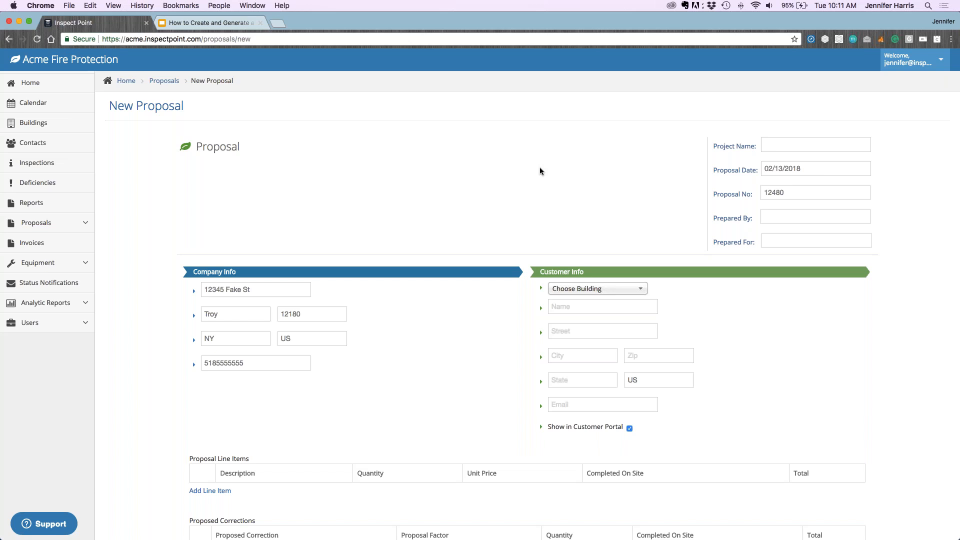
Check the proposal date picker, leaving the date at 02/13/2018
drag(802, 172, 761, 167)
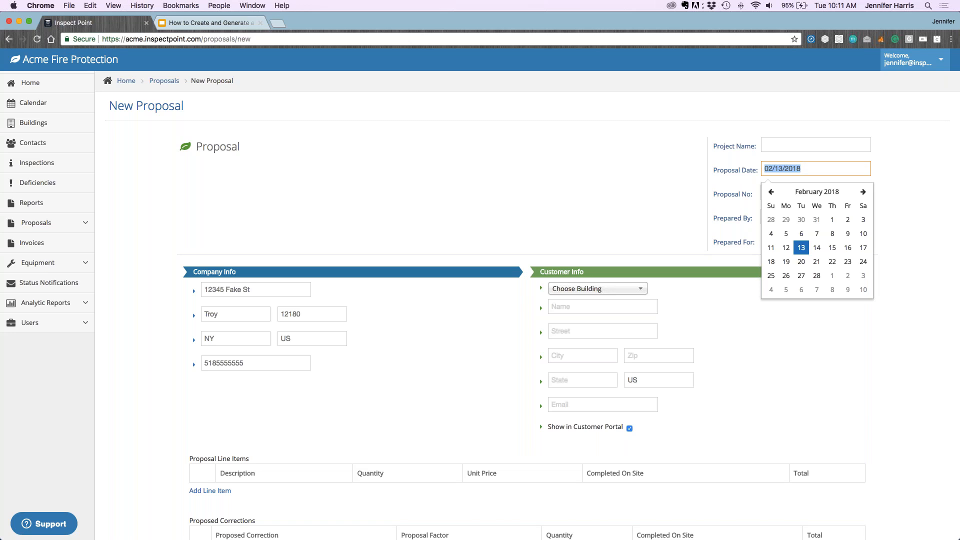
drag(834, 165, 760, 167)
click(816, 167)
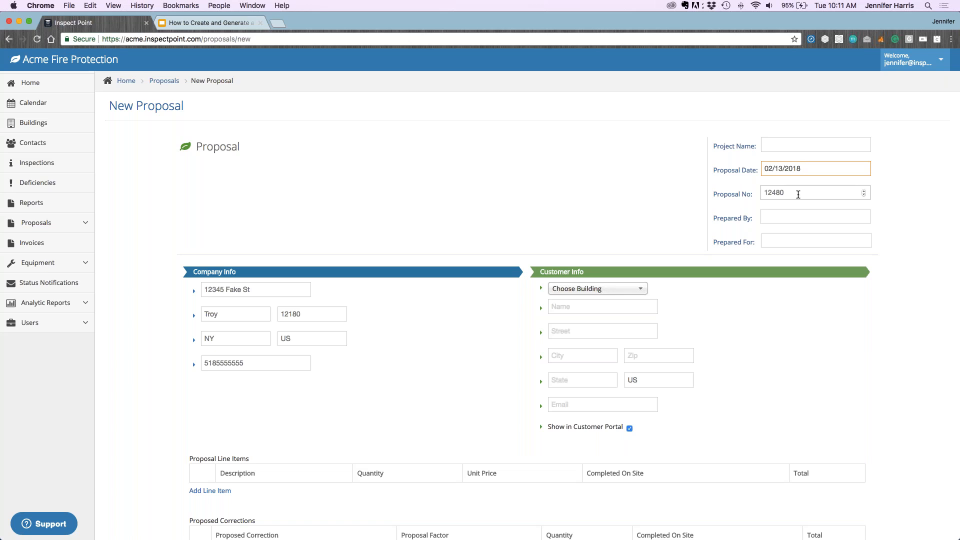
click(411, 328)
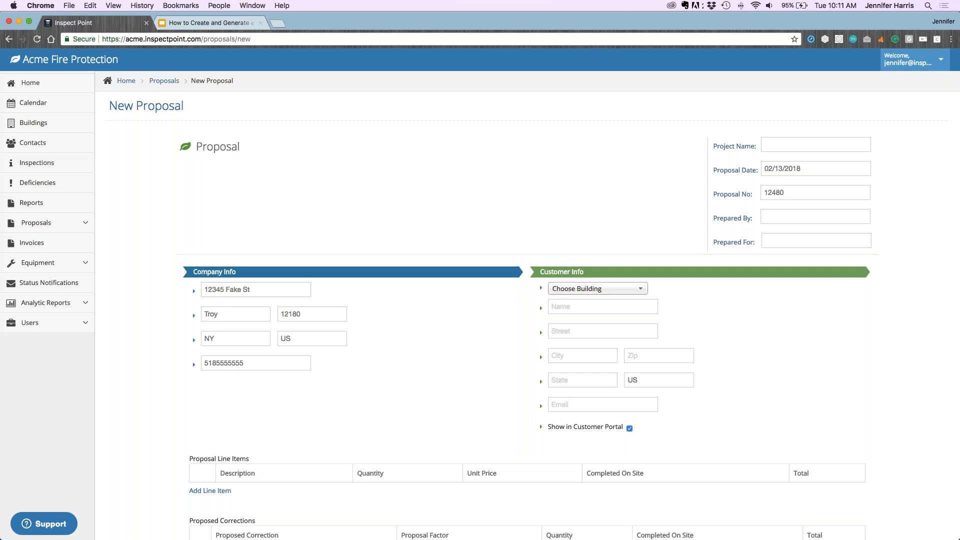
drag(246, 363, 193, 363)
text(518)
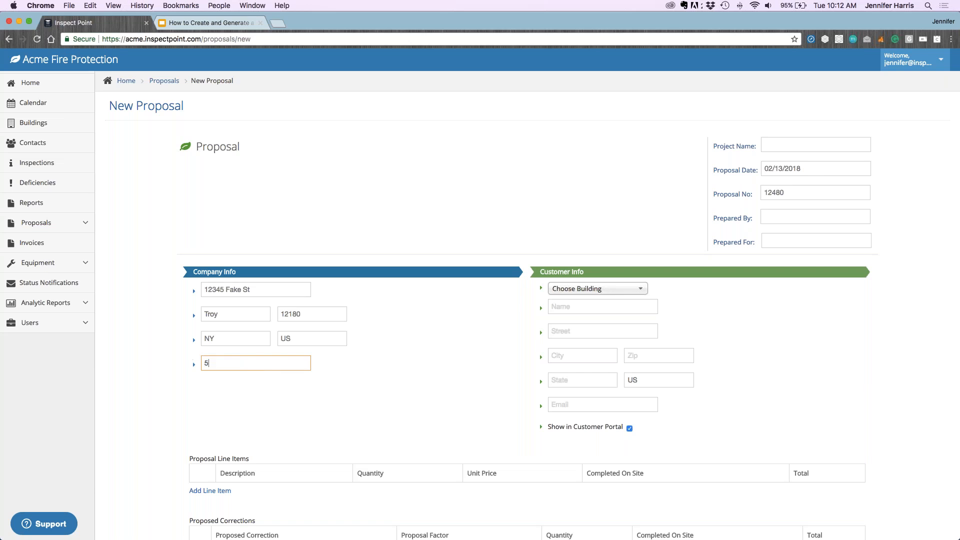
text(-555-5555)
click(797, 347)
scroll(785, 345, down, 3)
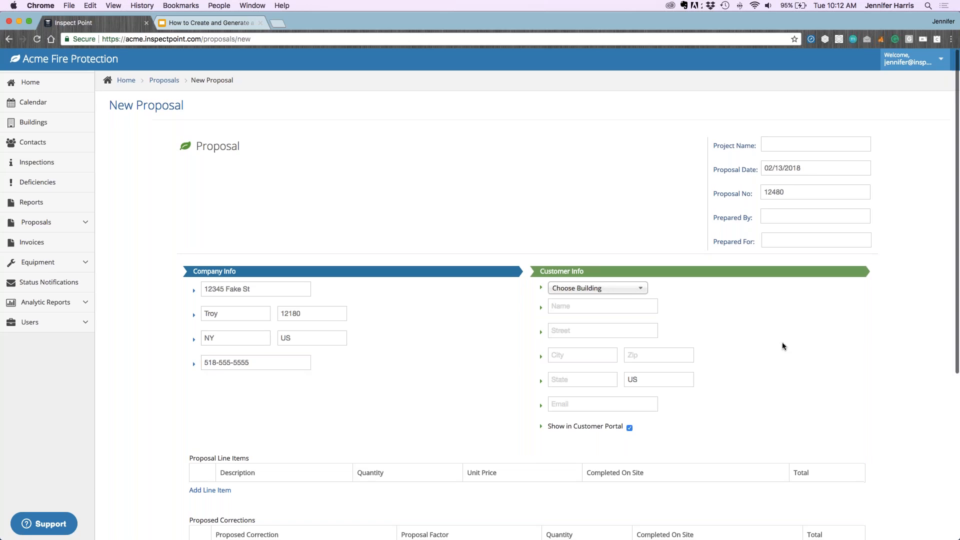
scroll(782, 346, down, 2)
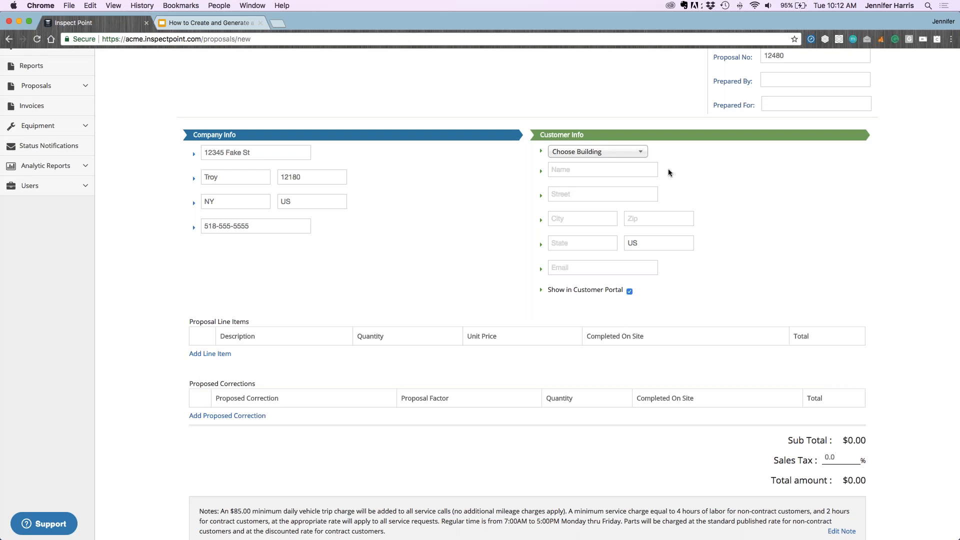
Search 'Winter' in the building list and select Winterfell as the customer building
click(602, 154)
key(Down)
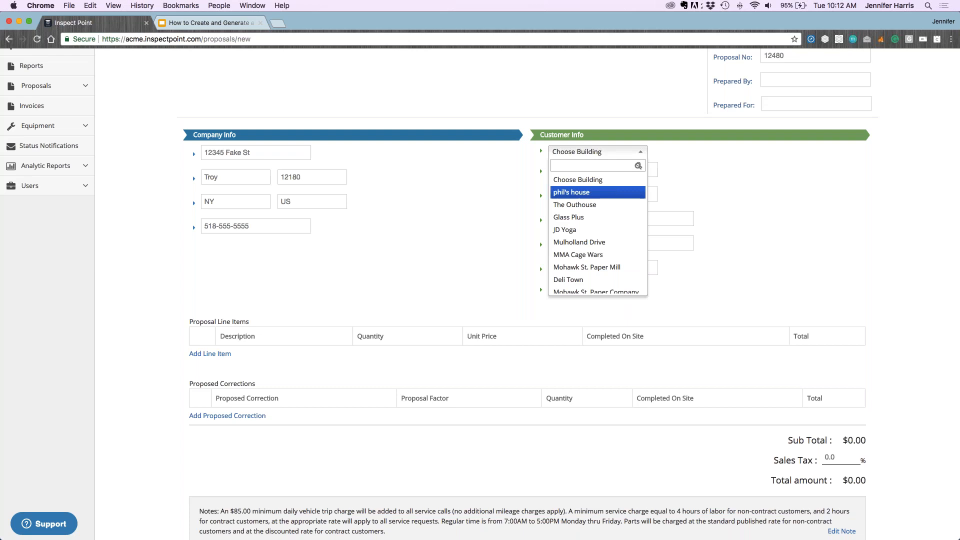
scroll(601, 220, down, 5)
scroll(600, 225, down, 2)
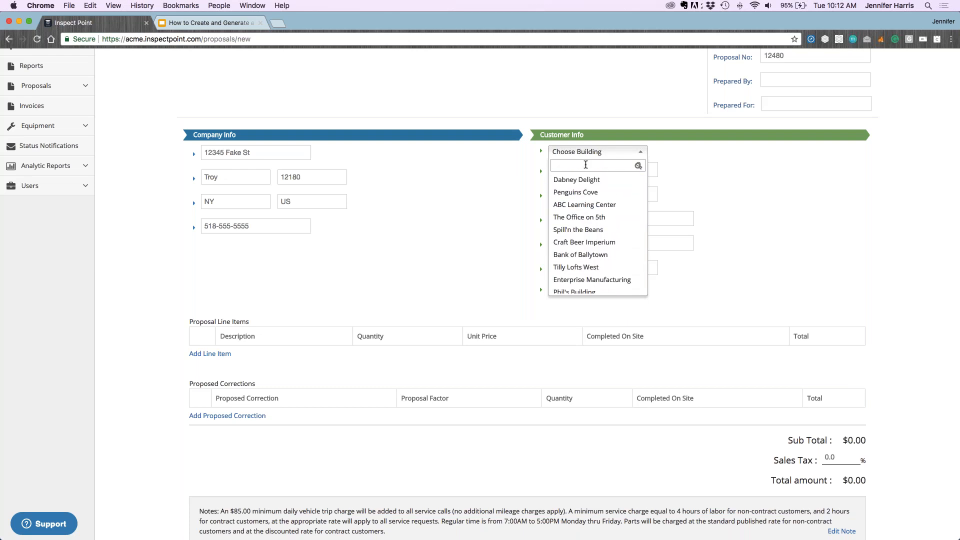
text(Winter)
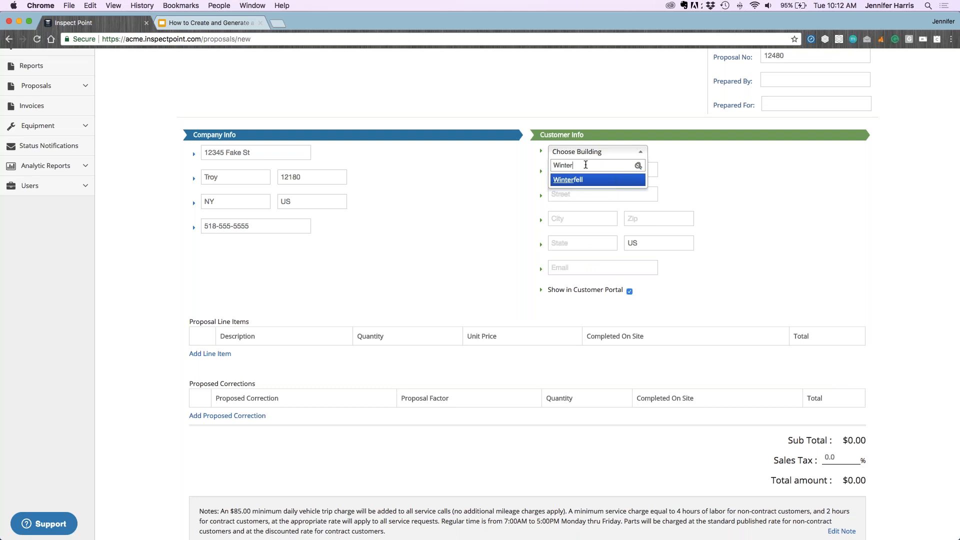
click(568, 180)
scroll(598, 183, down, 1)
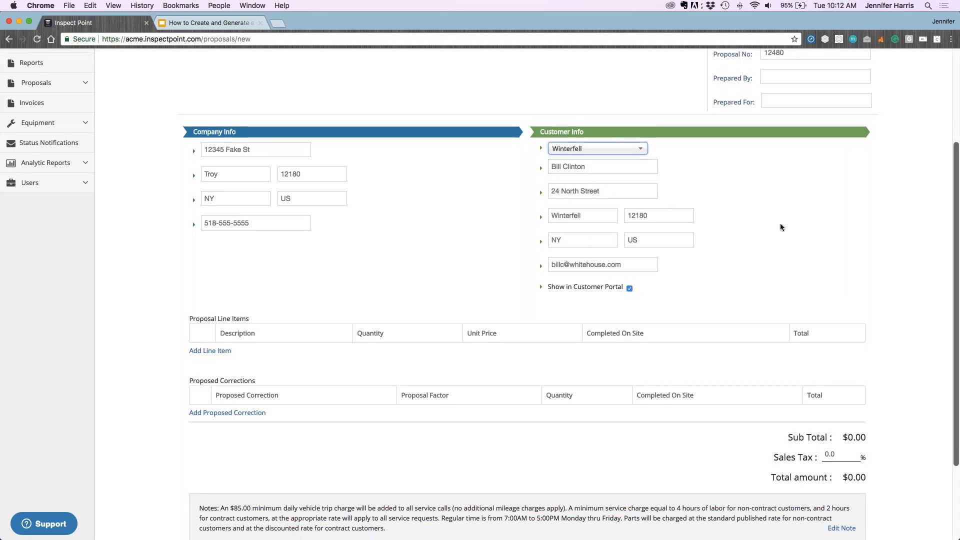
scroll(780, 228, up, 1)
scroll(480, 294, down, 1)
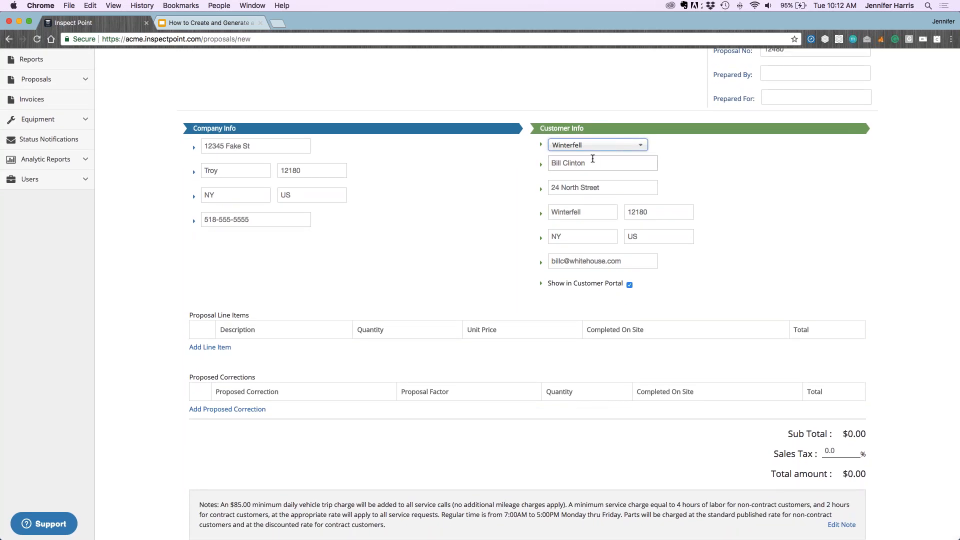
scroll(592, 158, down, 1)
drag(589, 158, 547, 159)
scroll(547, 159, down, 1)
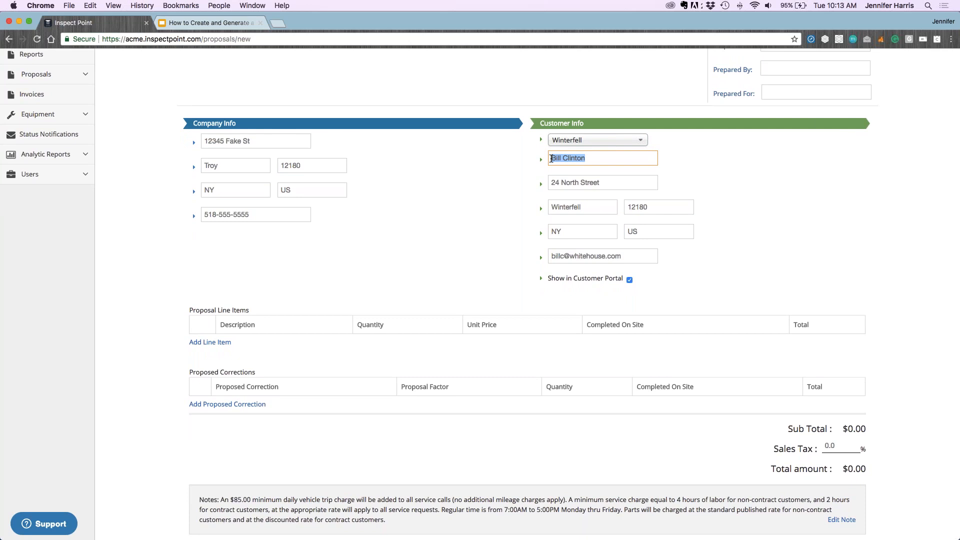
Untick Show in Customer Portal for the proposal
click(677, 280)
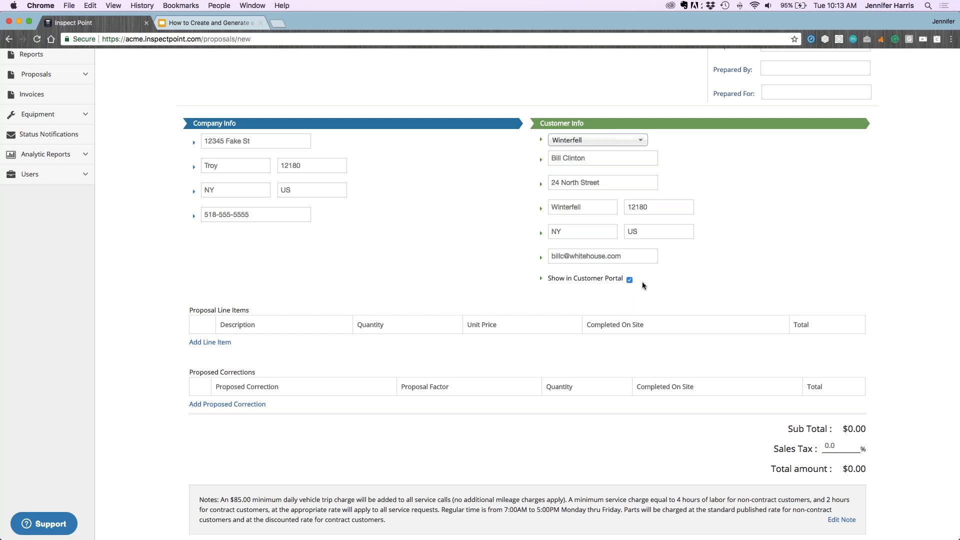
click(629, 279)
scroll(583, 145, up, 2)
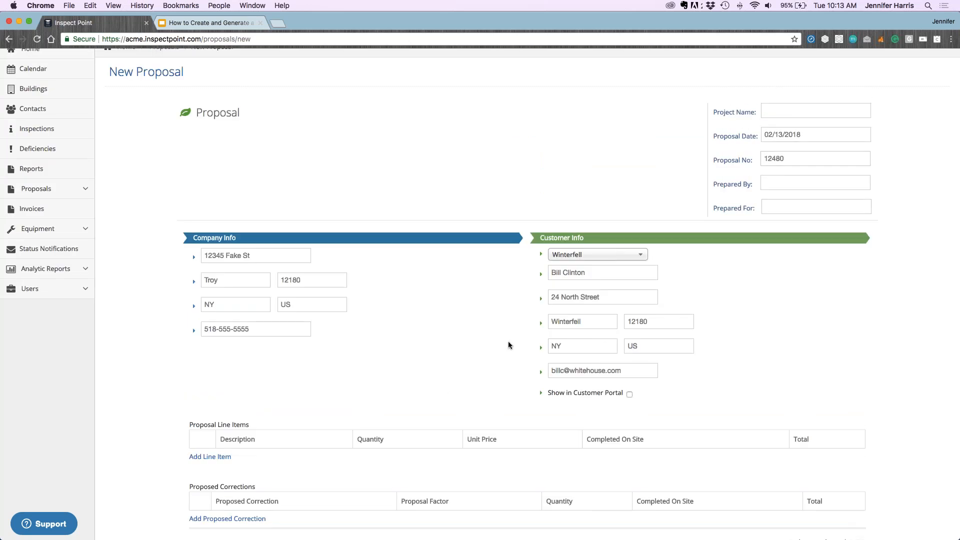
scroll(508, 341, down, 5)
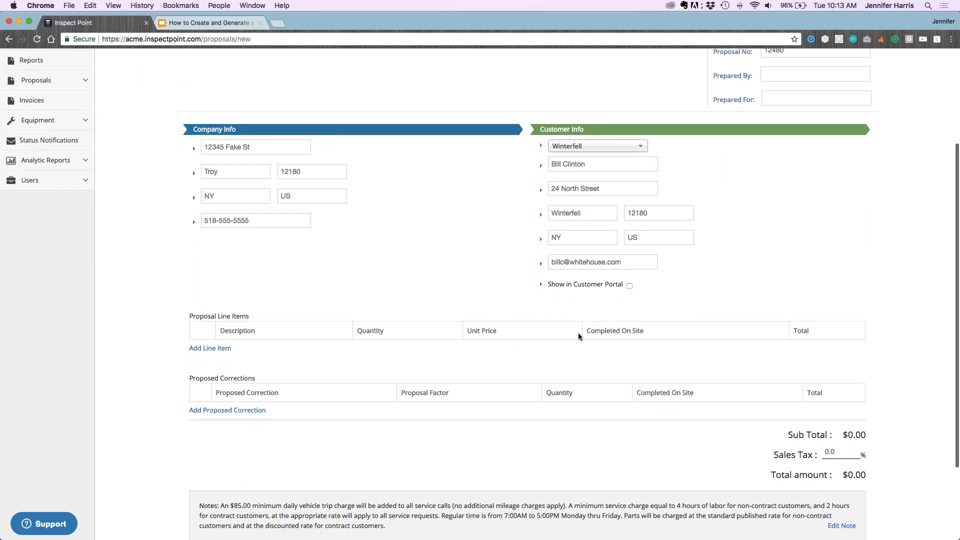
scroll(314, 292, down, 5)
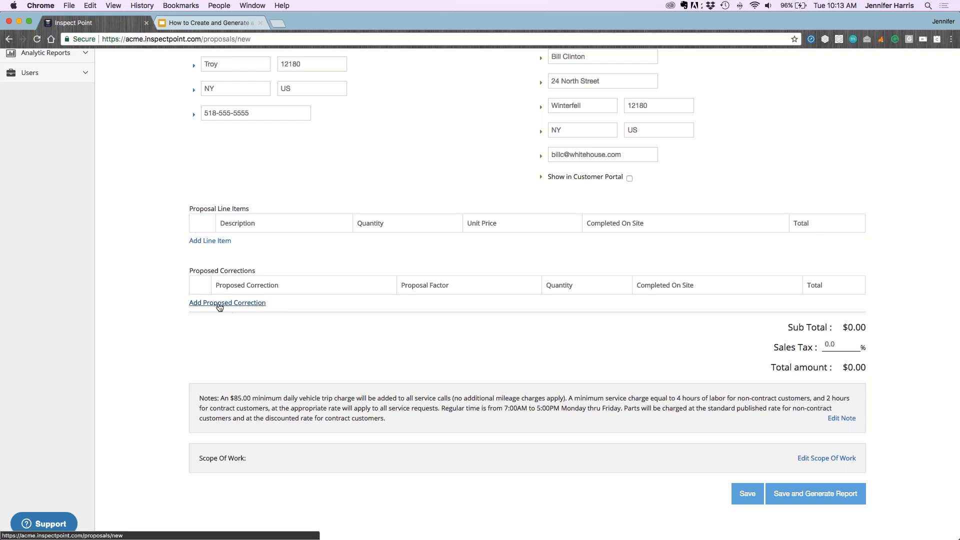
Add a Caps proposed correction with quantity 3
scroll(220, 307, down, 1)
click(221, 303)
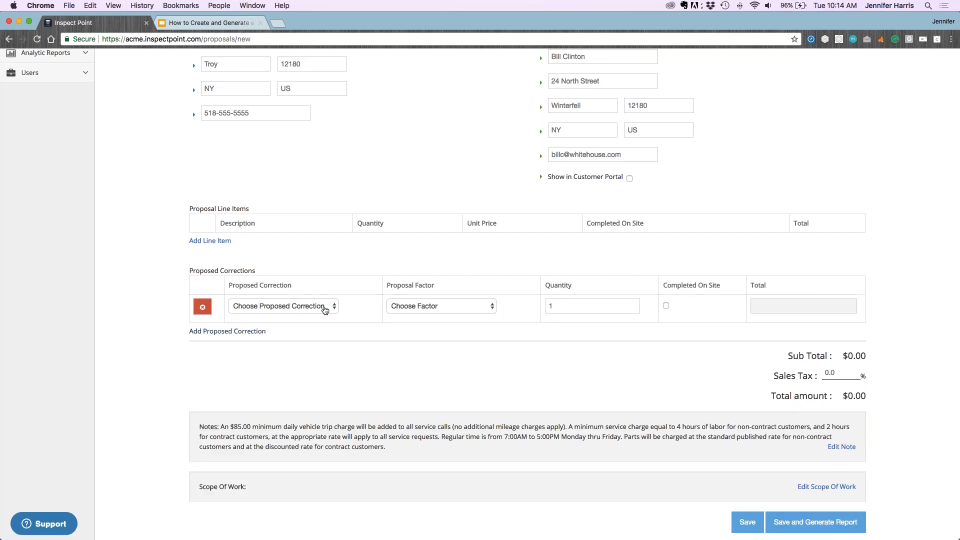
click(322, 308)
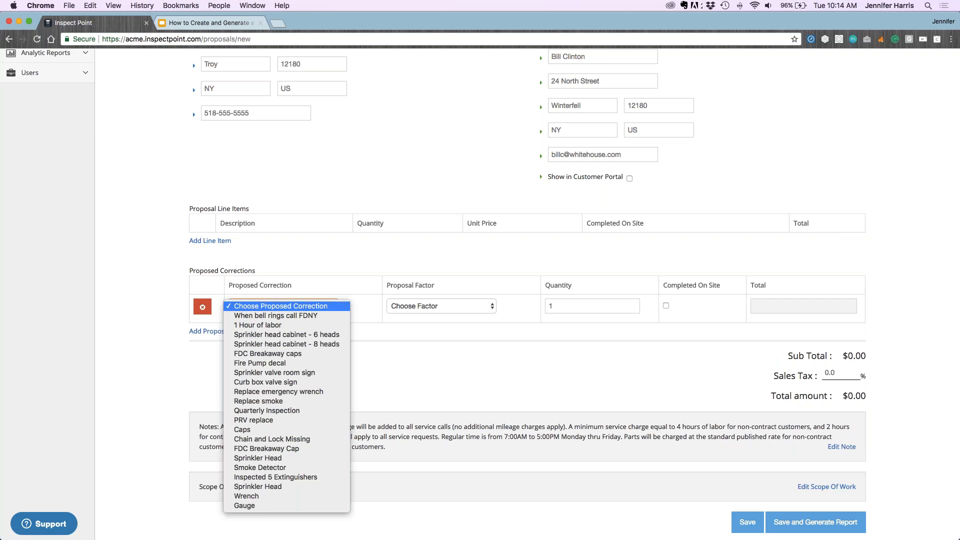
click(287, 431)
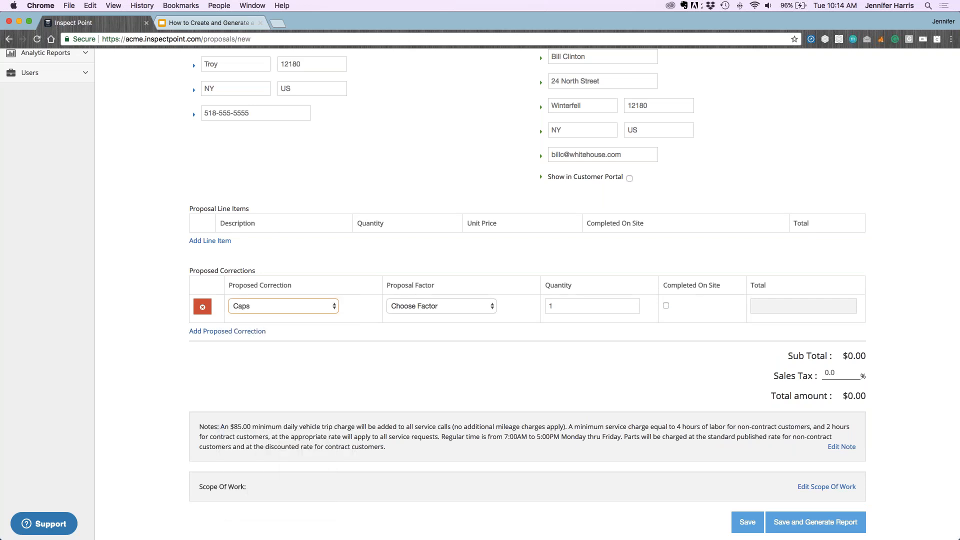
click(446, 308)
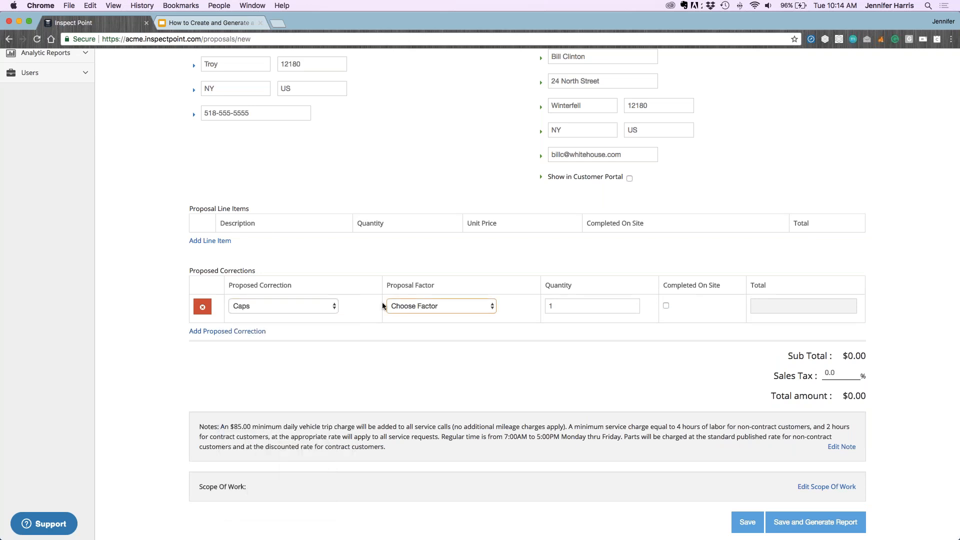
key(Tab)
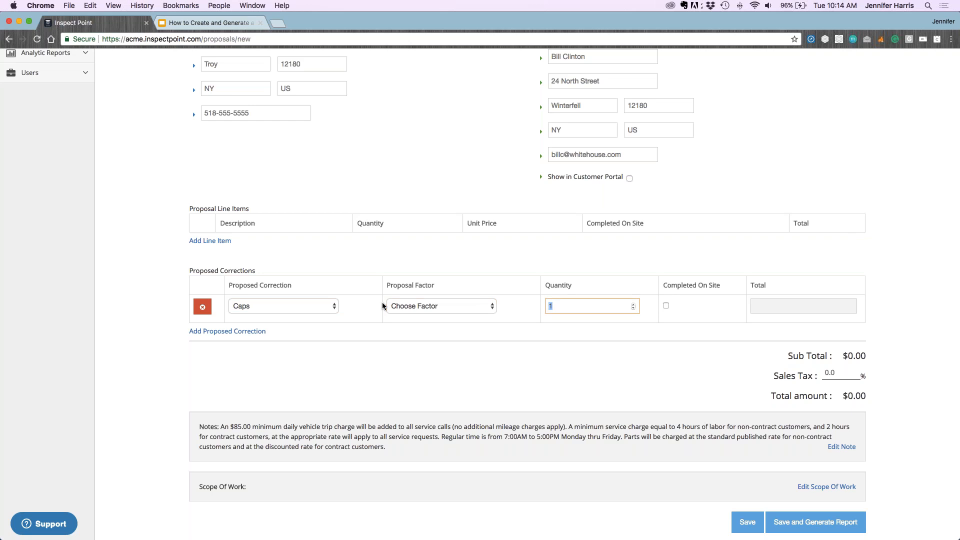
text(3)
key(Tab)
key(Tab)
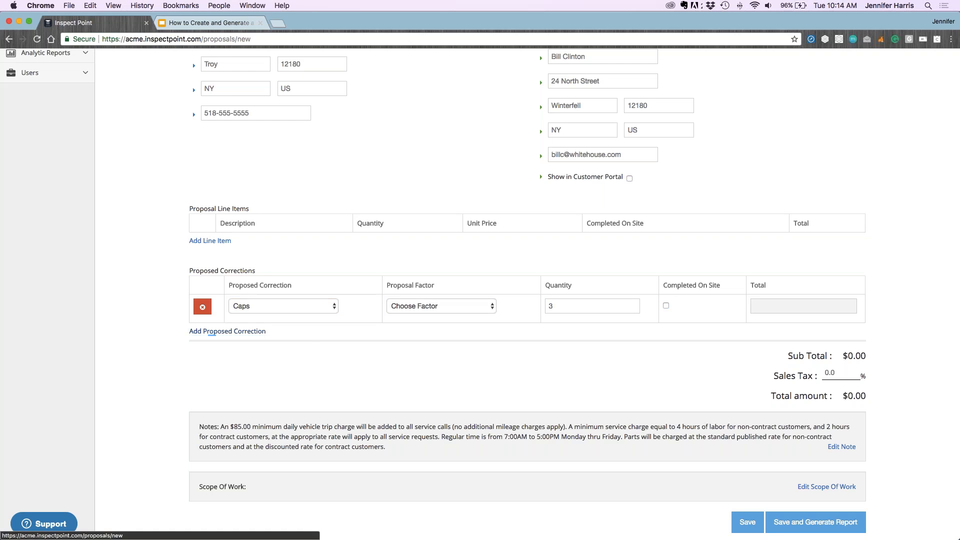
Add a second proposed correction, Wrench, with quantity 1
click(227, 331)
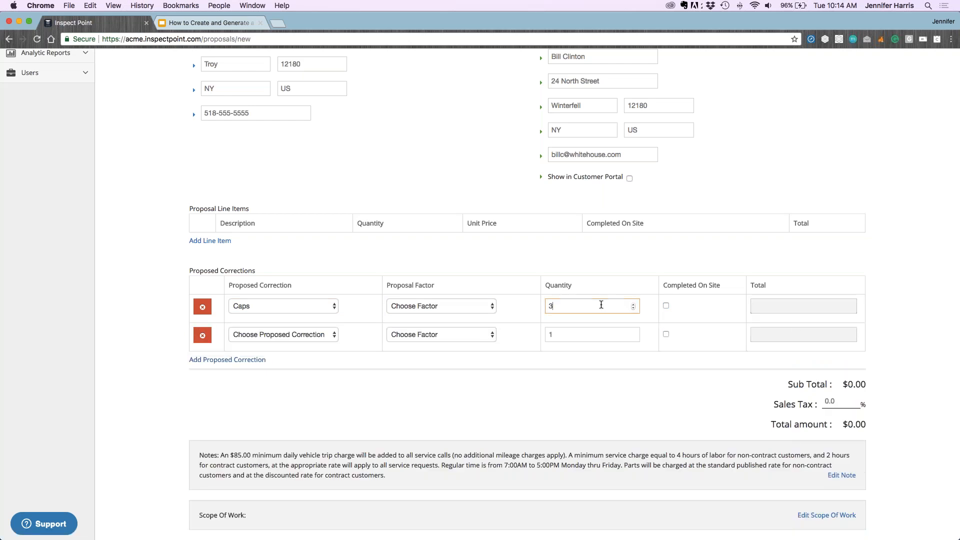
key(Tab)
key(Tab)
click(771, 309)
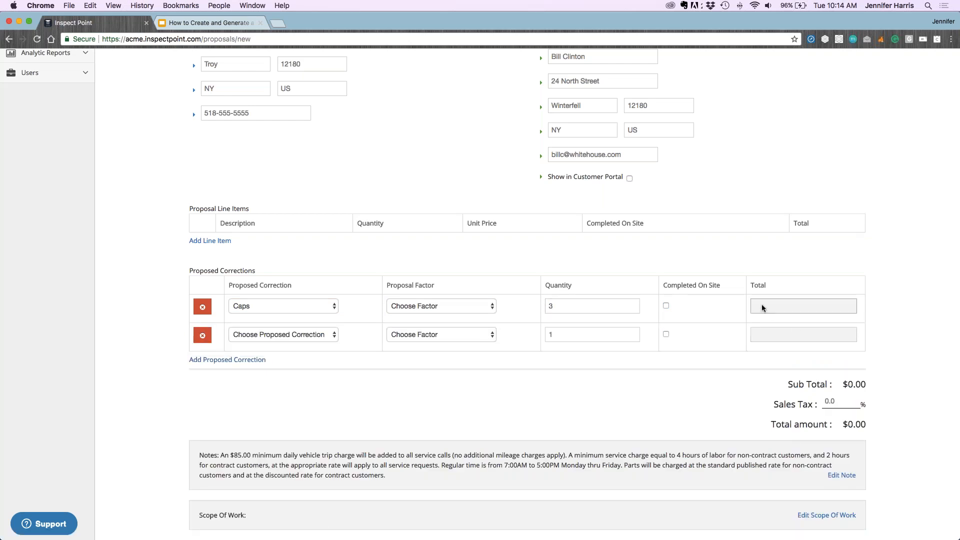
click(283, 334)
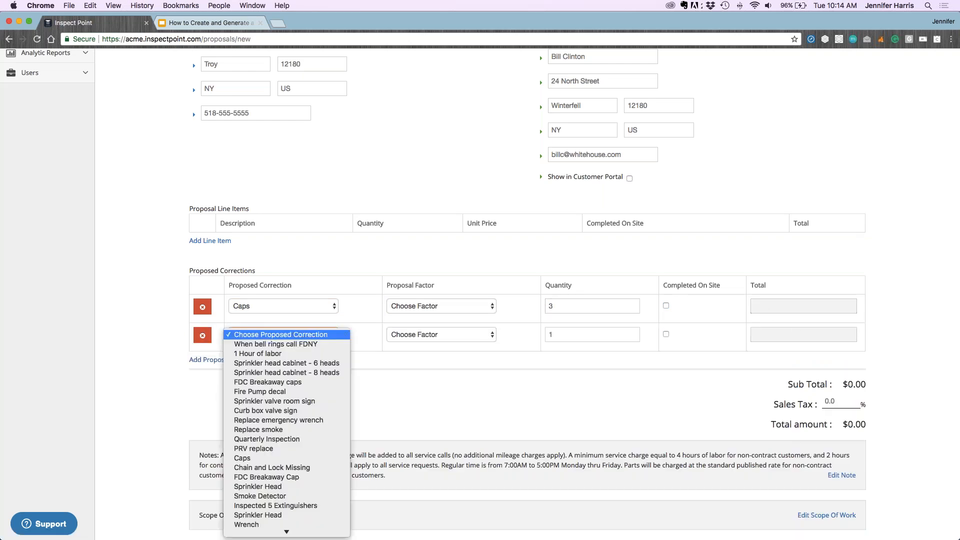
scroll(295, 364, down, 1)
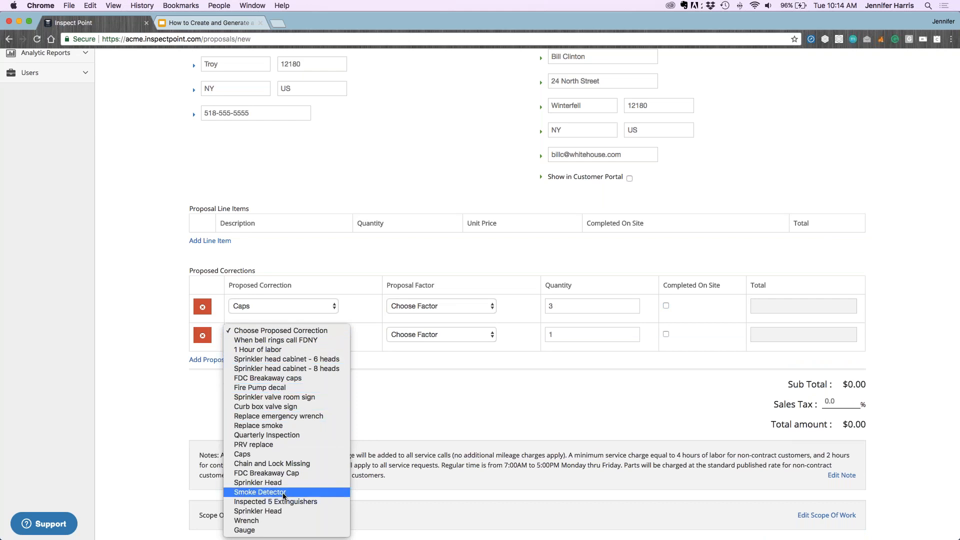
click(270, 526)
scroll(568, 337, up, 1)
click(549, 335)
text(1)
key(Tab)
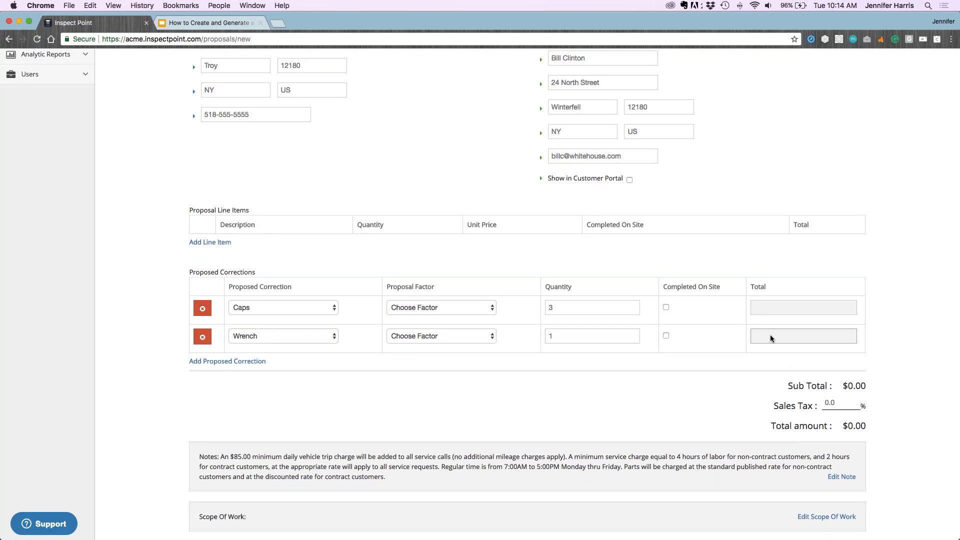
key(Tab)
key(Tab)
key(Tab)
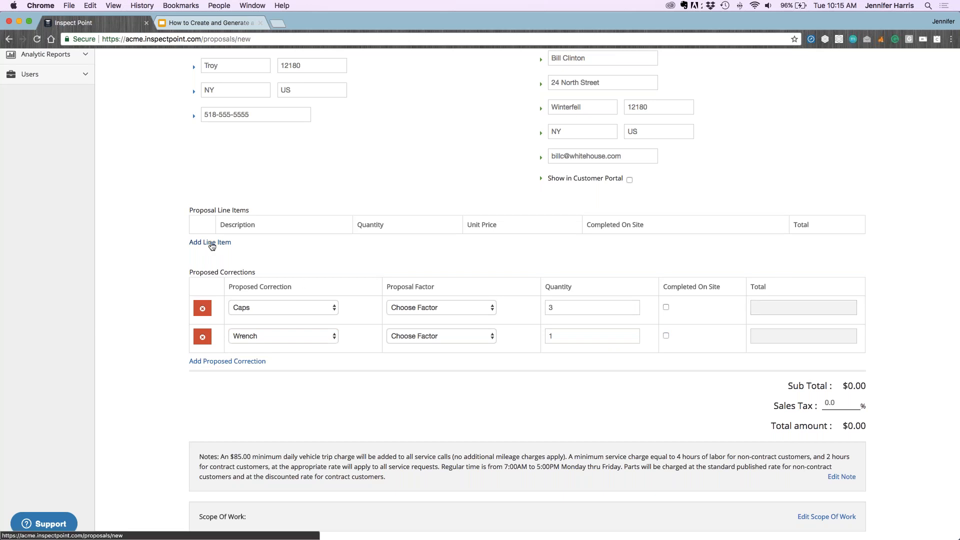
Add a line item 'Test proposal line item' with a price of 100
click(210, 243)
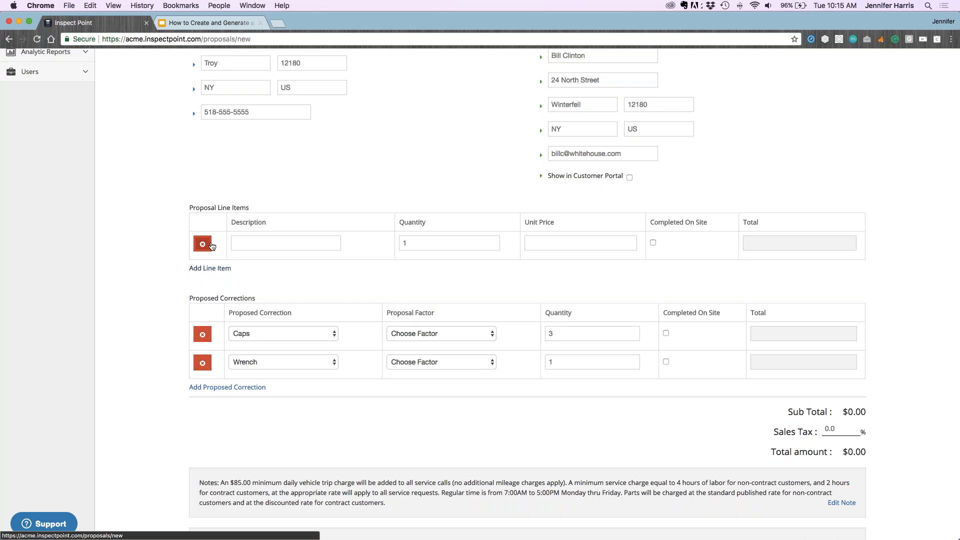
click(279, 243)
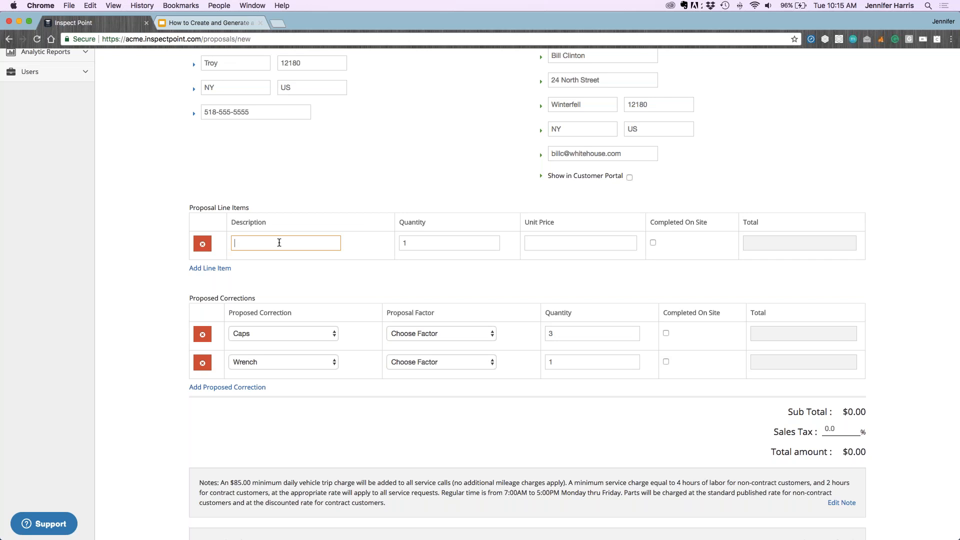
text(Test proposal line item)
key(Tab)
key(Tab)
text(100)
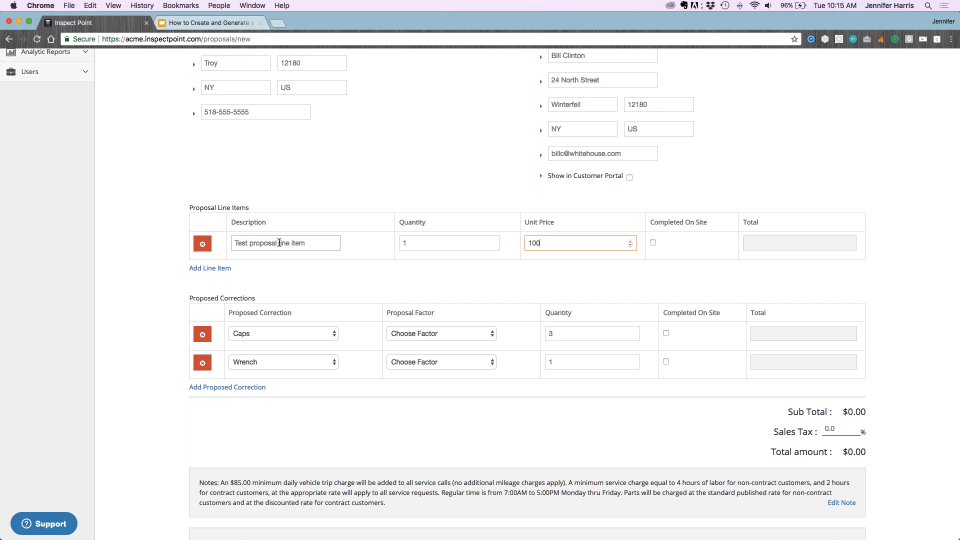
key(Tab)
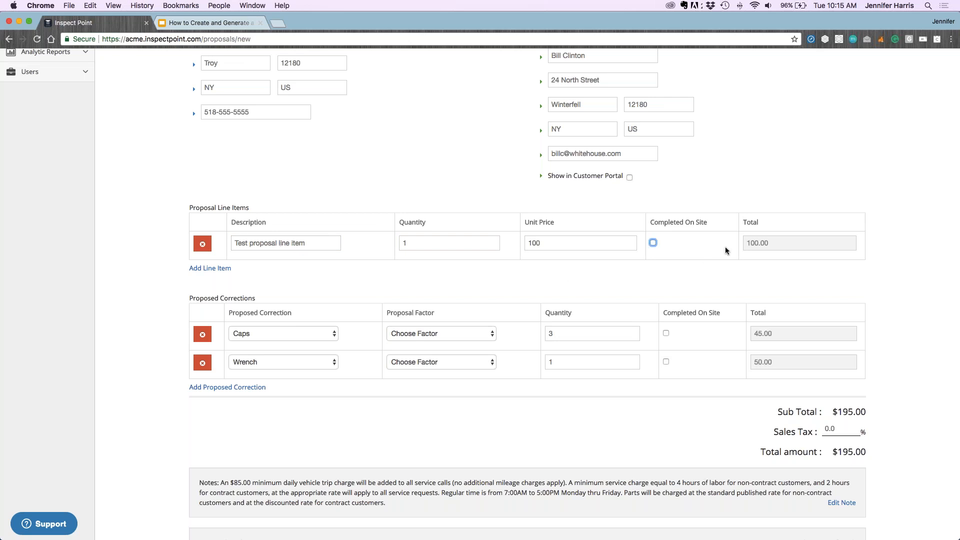
Confirm the 100 unit price and review the Caps and Wrench correction totals
click(561, 245)
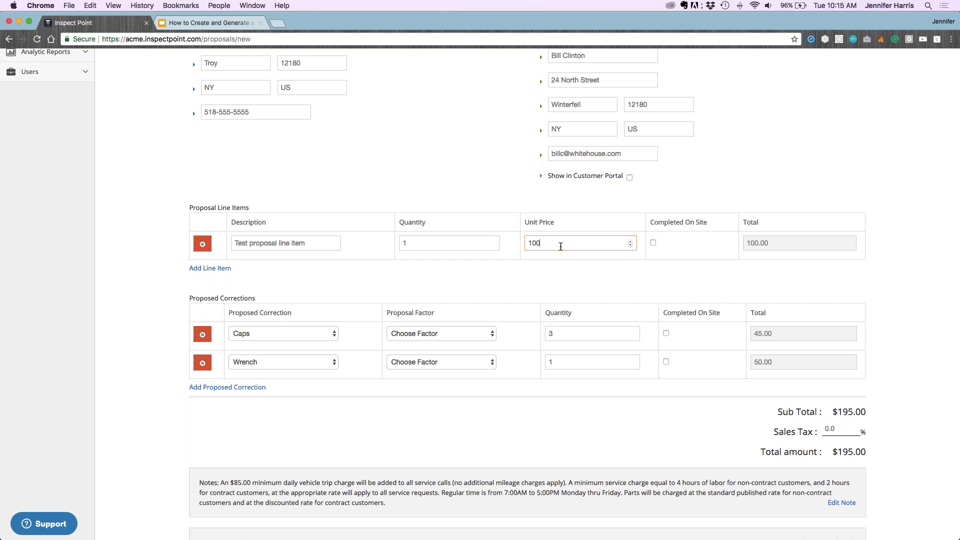
click(772, 245)
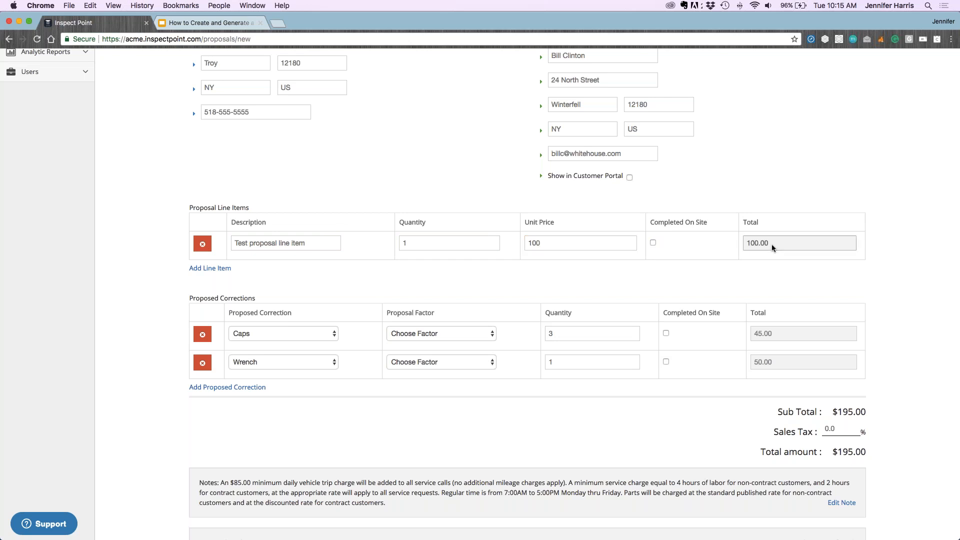
click(775, 334)
click(774, 361)
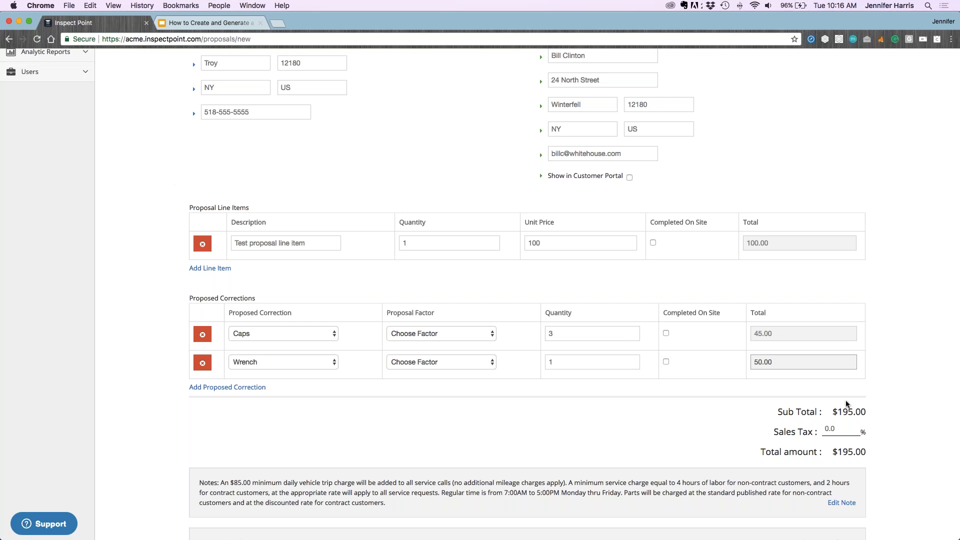
Replace the sales tax value with 8.875 so the totals recalculate
scroll(854, 429, down, 2)
scroll(838, 363, down, 1)
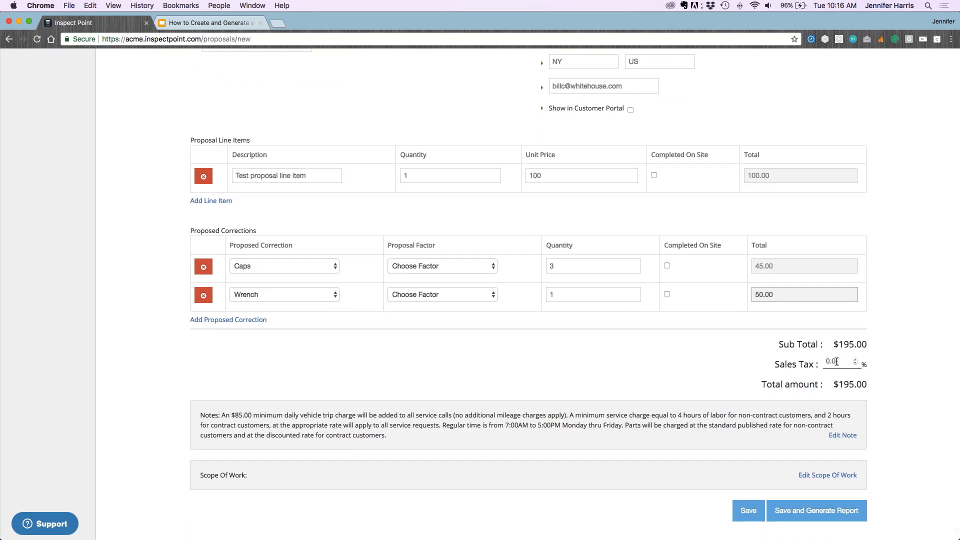
drag(836, 361, 821, 361)
text(8.875)
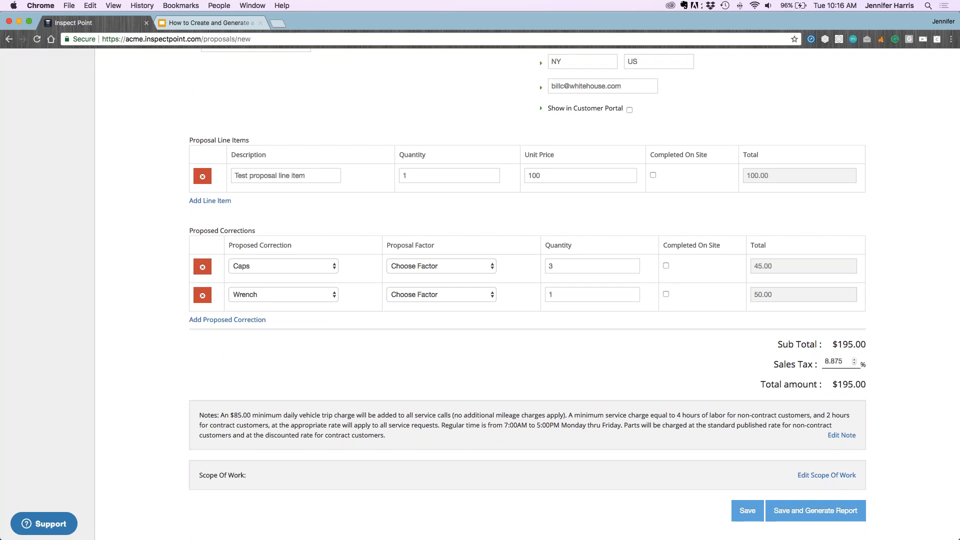
key(Tab)
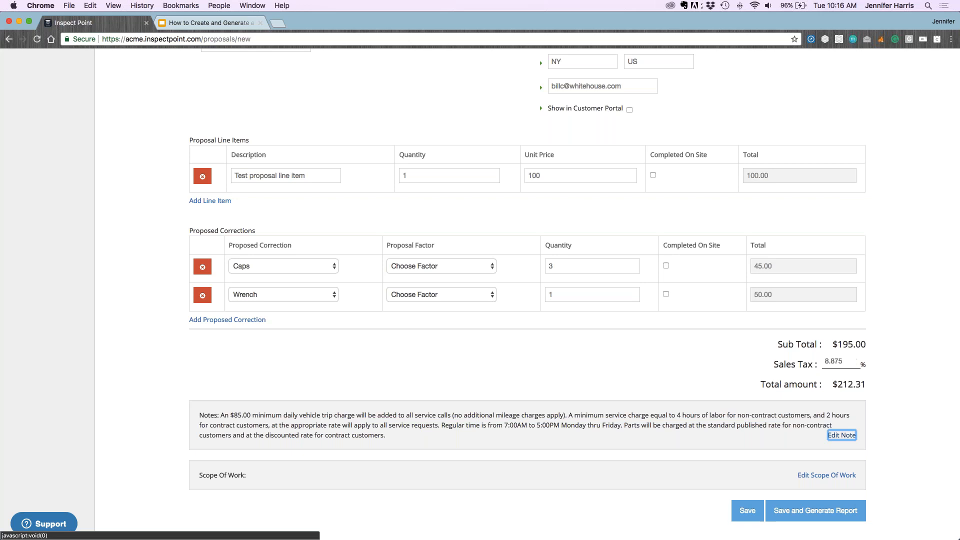
Highlight the $212.31 total amount, the $195.00 sub total and the proposal notes
drag(832, 384, 865, 384)
drag(833, 344, 837, 344)
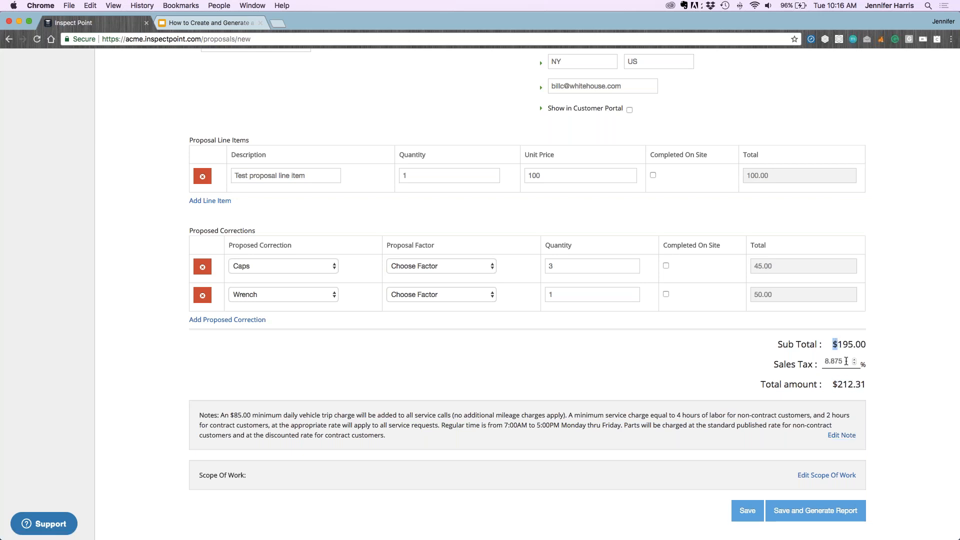
click(881, 367)
scroll(429, 379, down, 1)
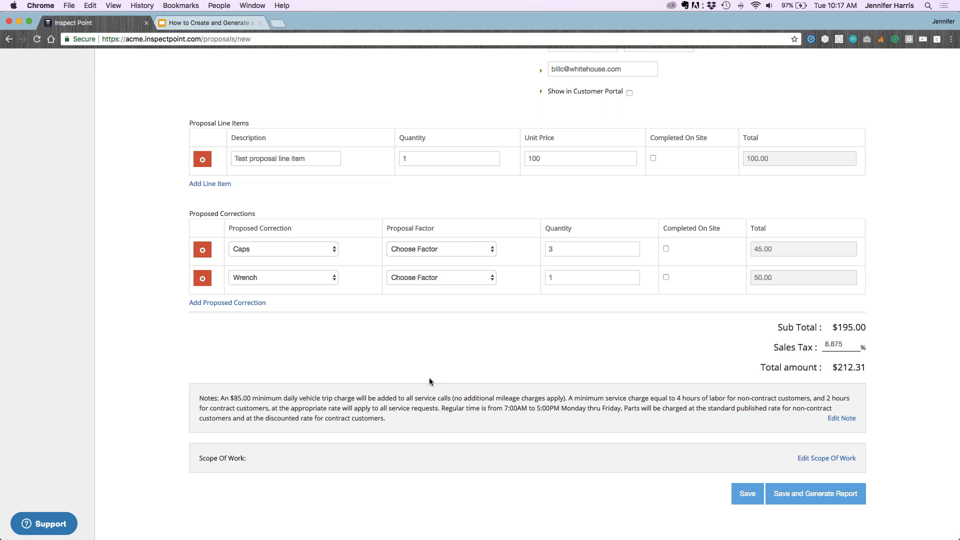
drag(220, 398, 385, 419)
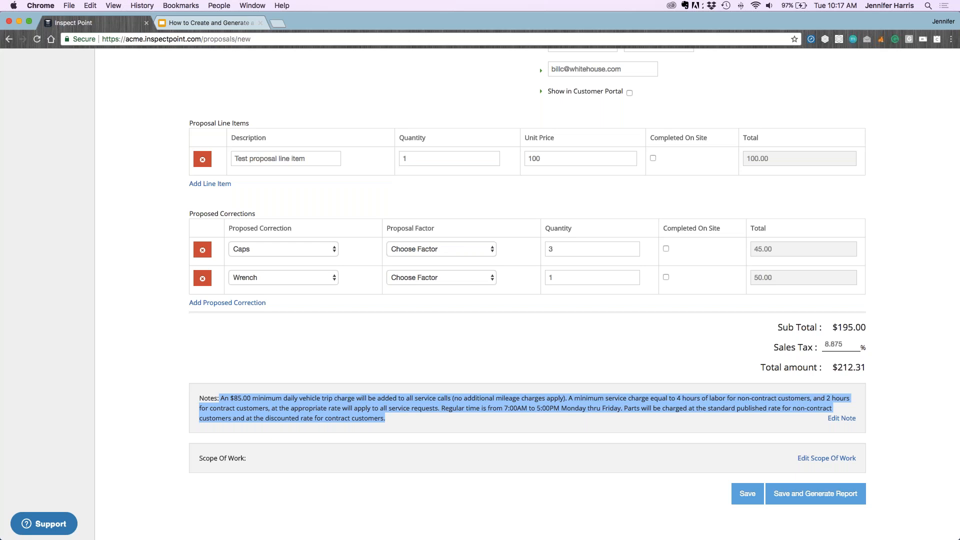
Resave the proposal note without changes
click(840, 419)
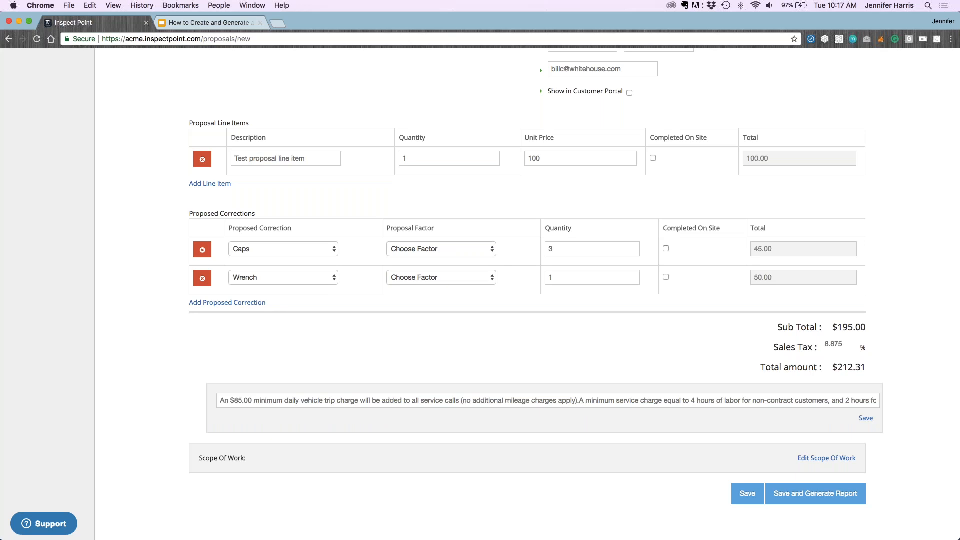
scroll(867, 420, up, 1)
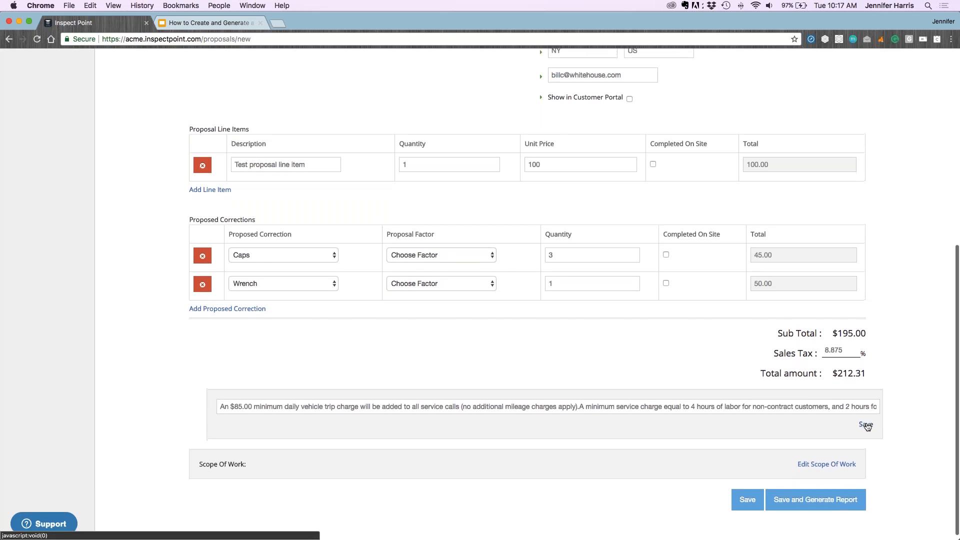
click(866, 422)
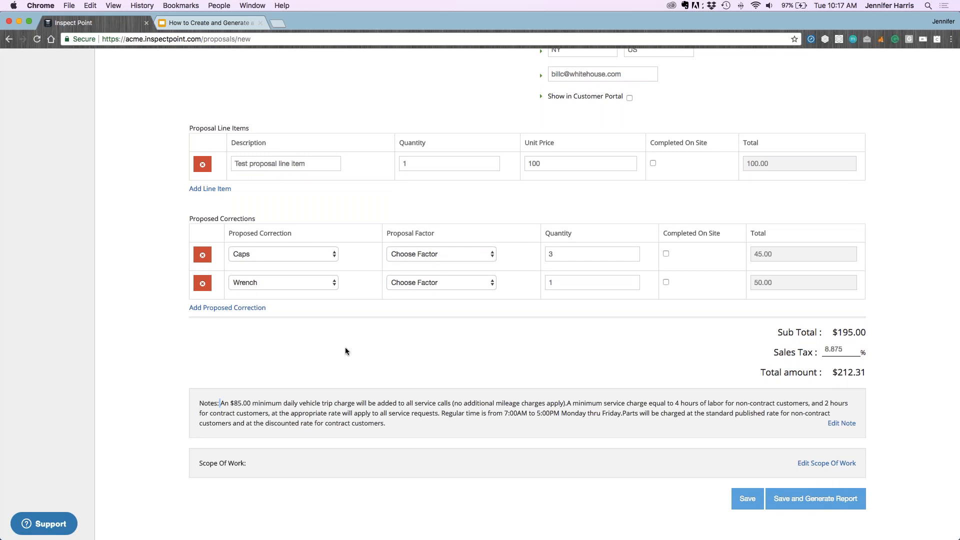
Set and save the proposal's Scope Of Work to 'Test scope of work'
scroll(475, 410, down, 1)
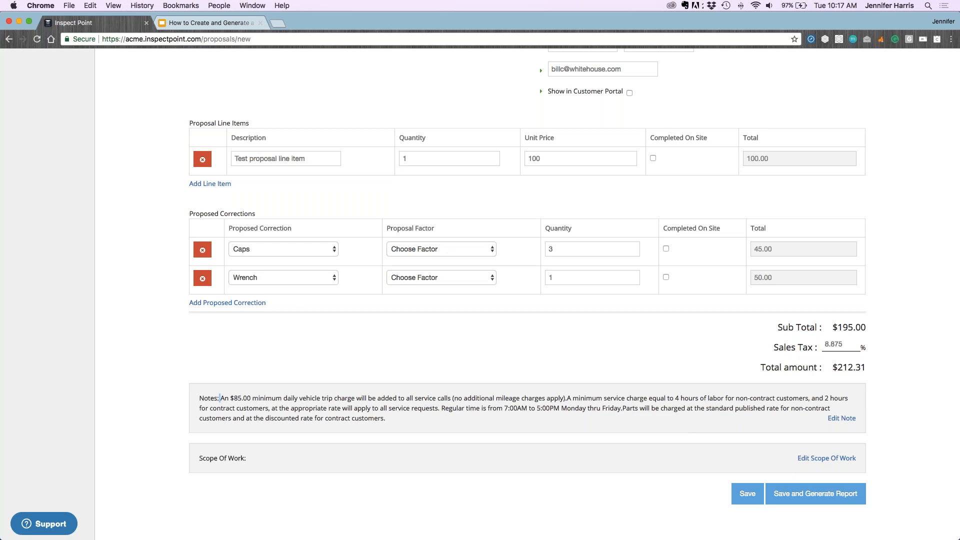
click(826, 459)
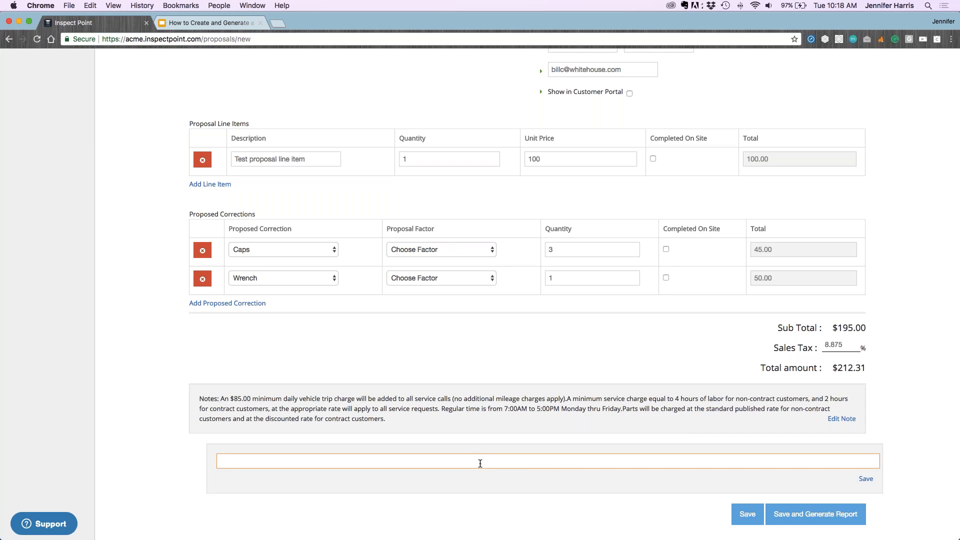
text(Test scope of work)
click(866, 480)
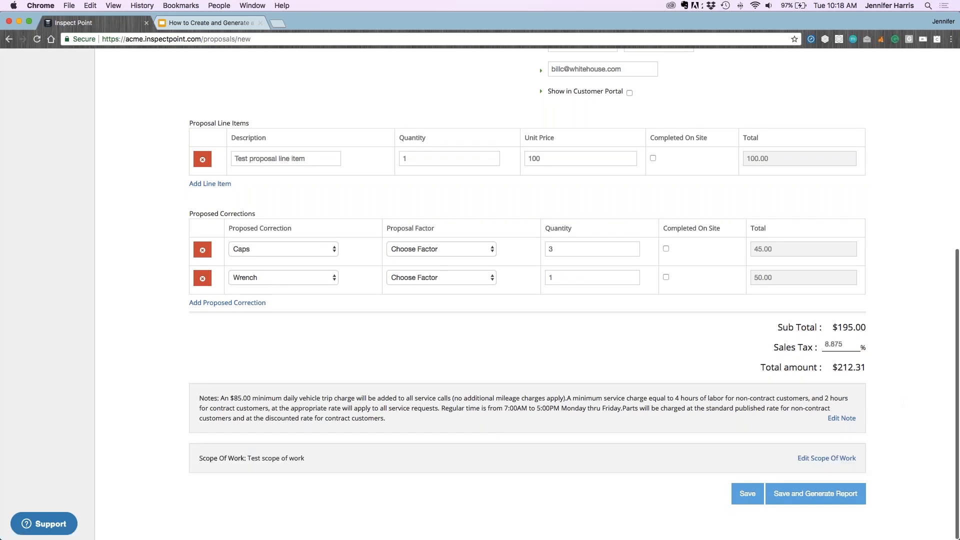
Enter the preparer's name in Prepared By and the recipient's name in Prepared For
scroll(613, 324, up, 4)
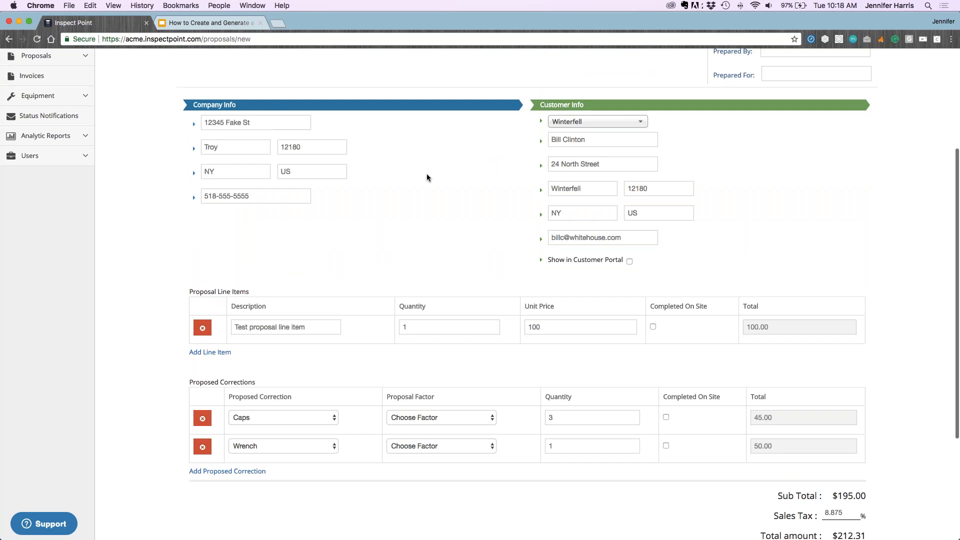
scroll(434, 200, up, 2)
click(815, 133)
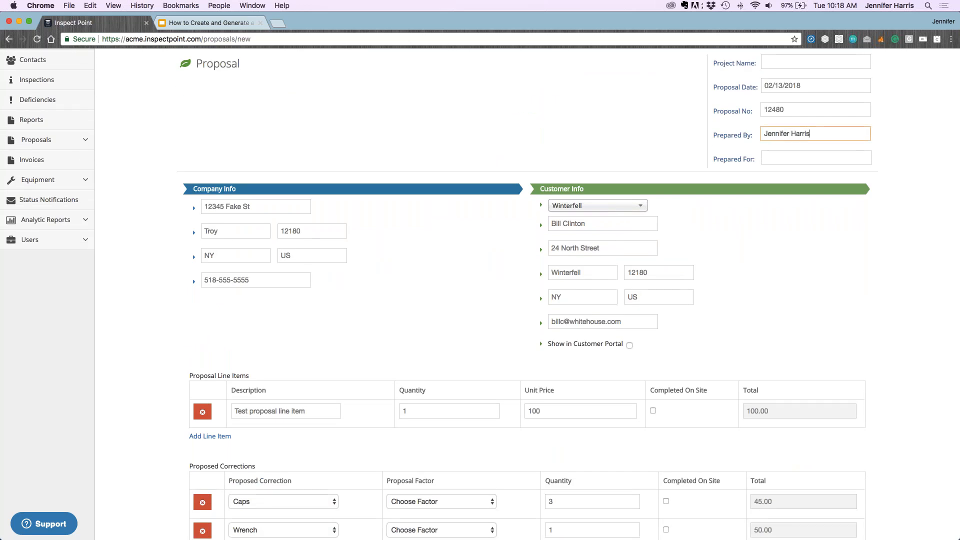
key(Tab)
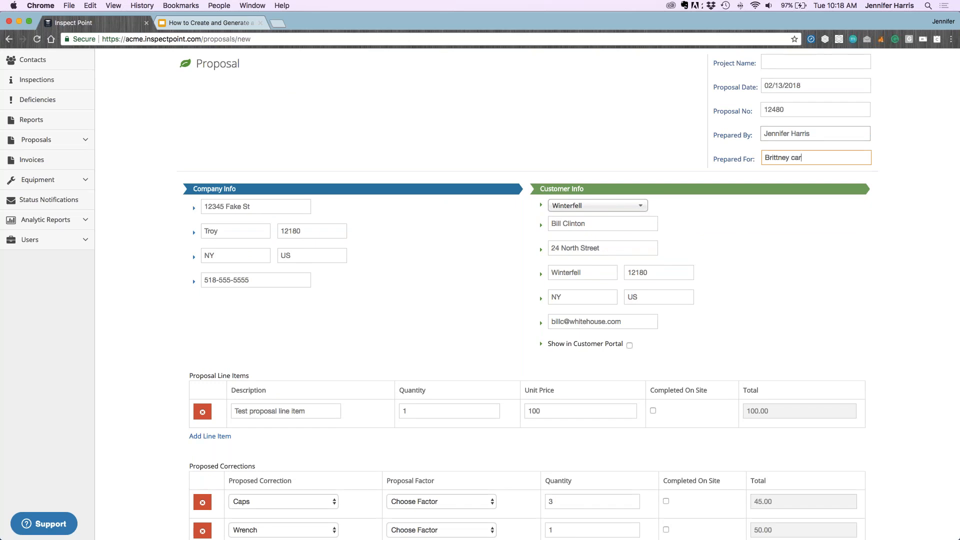
Leave Show in Customer Portal unchecked and start saving the proposal with report generation
scroll(823, 224, down, 5)
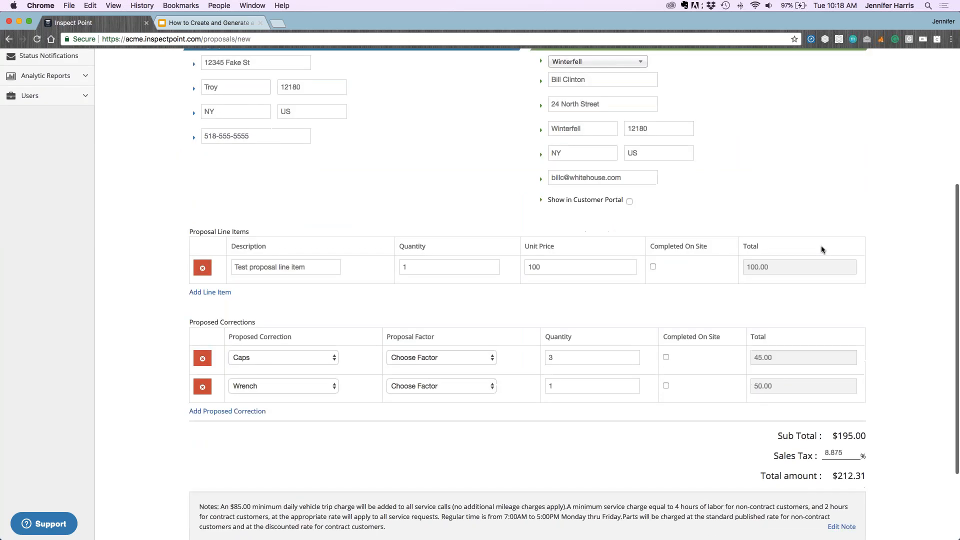
scroll(824, 255, down, 3)
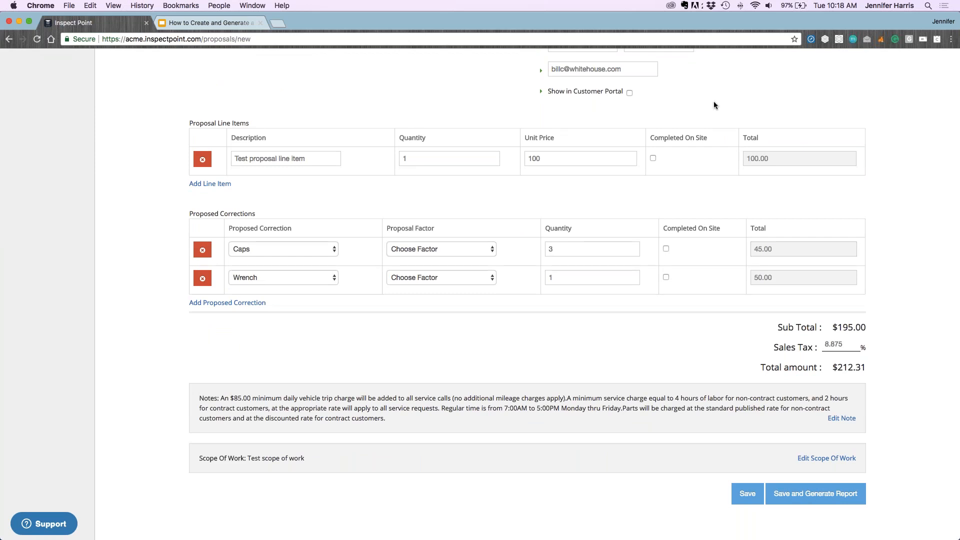
drag(625, 92, 550, 94)
click(662, 104)
click(840, 493)
Save proposal 12480 to generate its PDF, then refresh the Proposals list to check report status
click(806, 496)
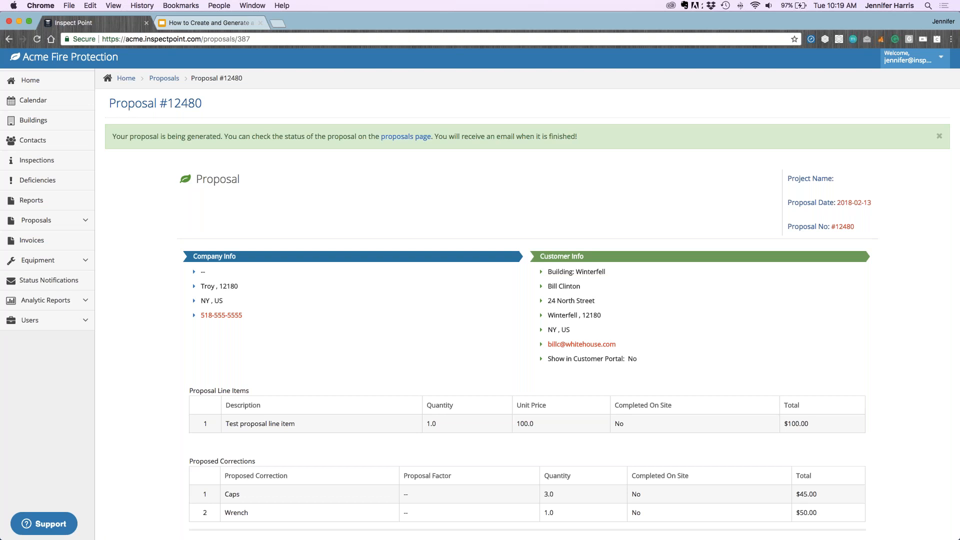
click(35, 220)
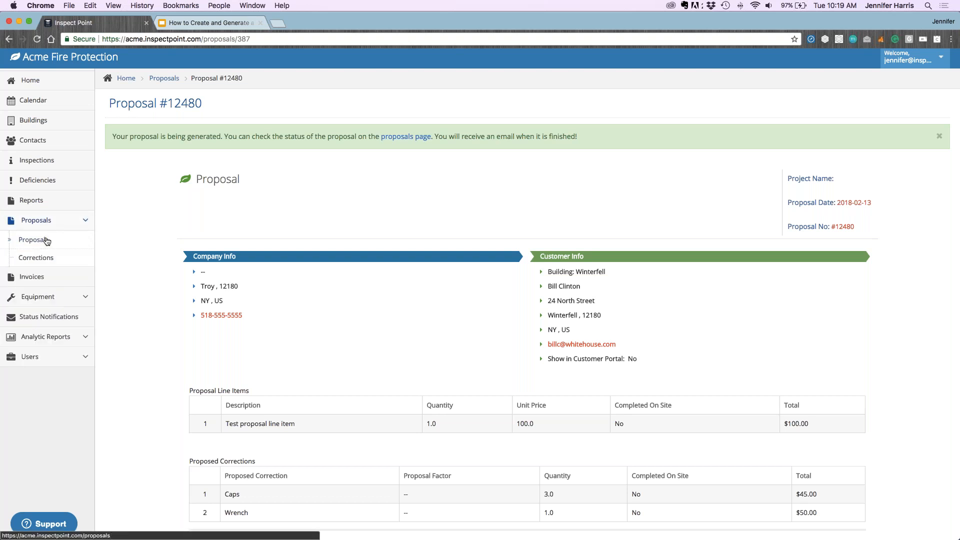
click(31, 244)
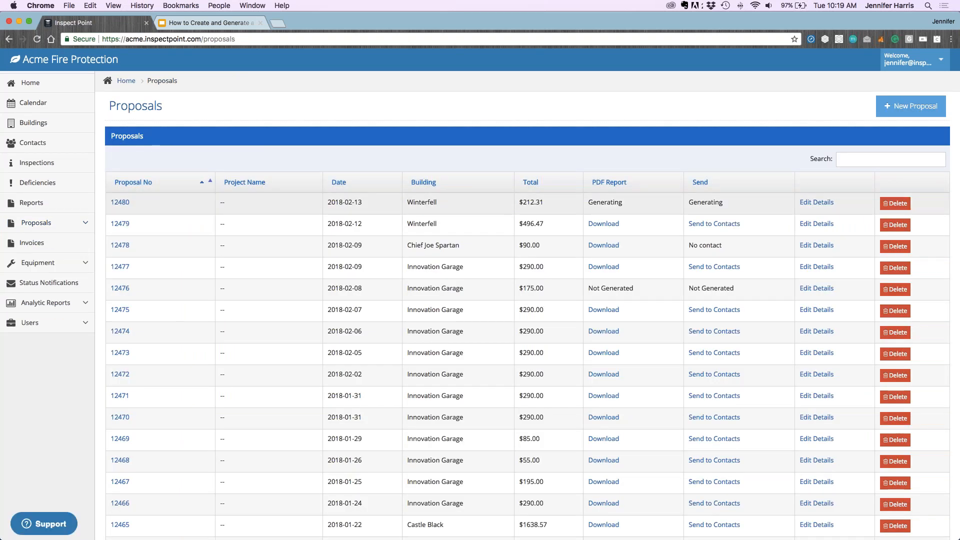
click(37, 42)
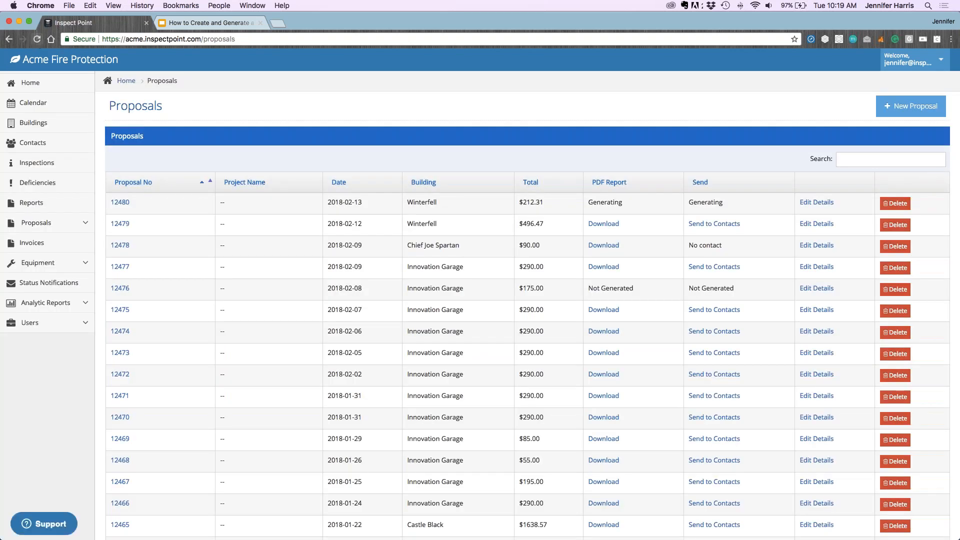
click(38, 41)
click(38, 41)
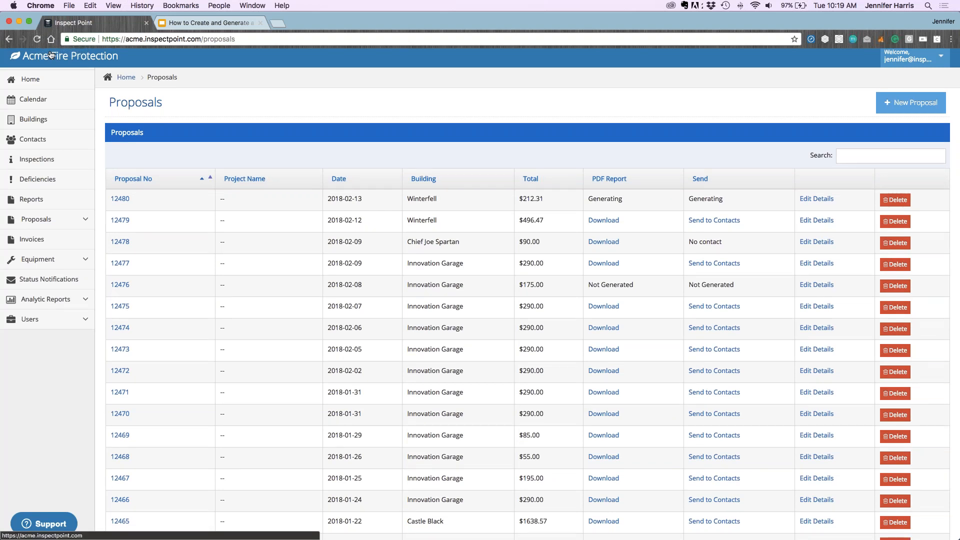
Reopen the Proposals list, confirm Winterfell 12480 at $212.31, and download its PDF report
click(50, 55)
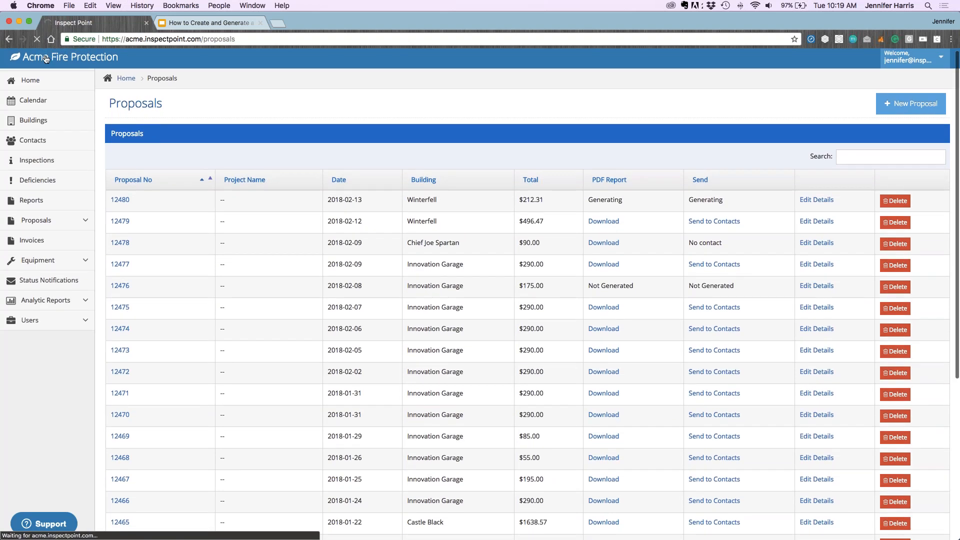
click(41, 226)
click(42, 248)
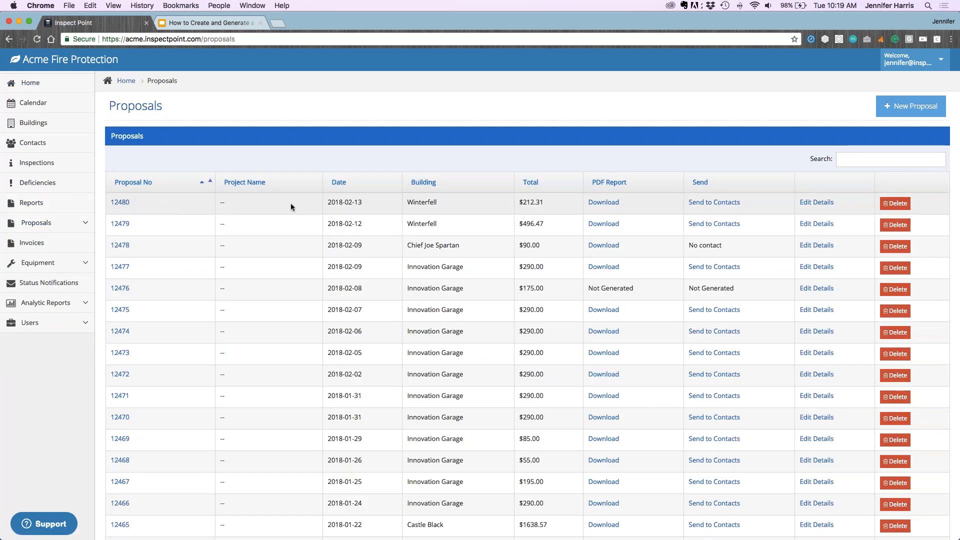
drag(332, 202, 362, 202)
drag(436, 202, 406, 202)
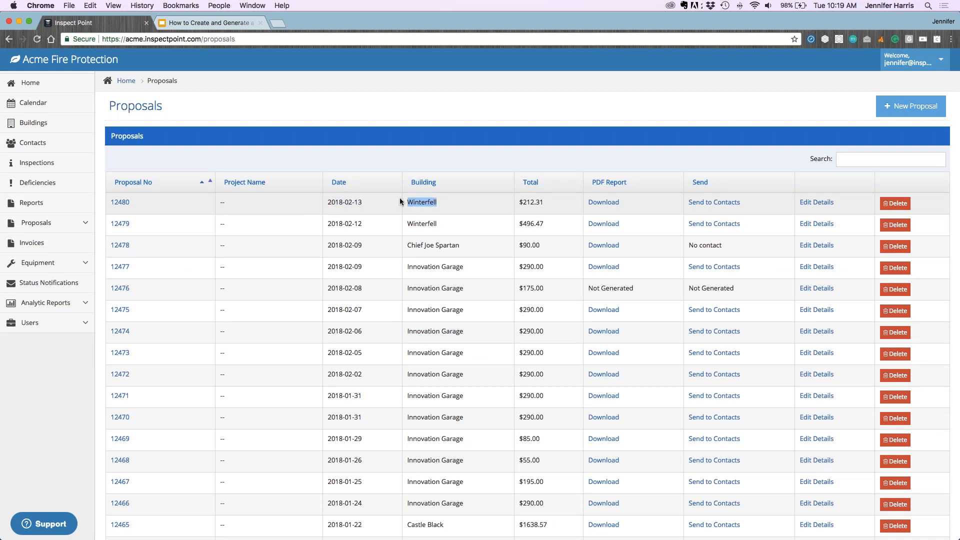
drag(555, 202, 519, 202)
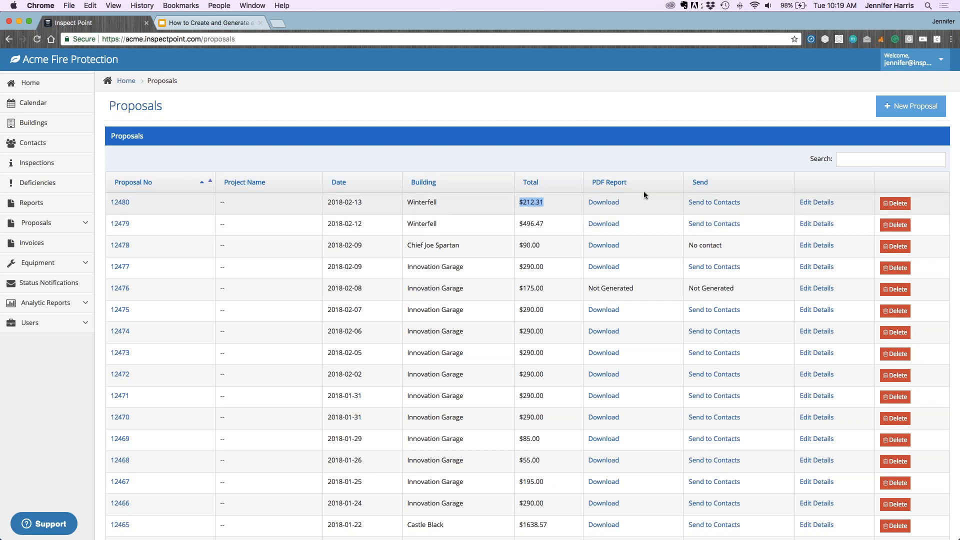
click(609, 203)
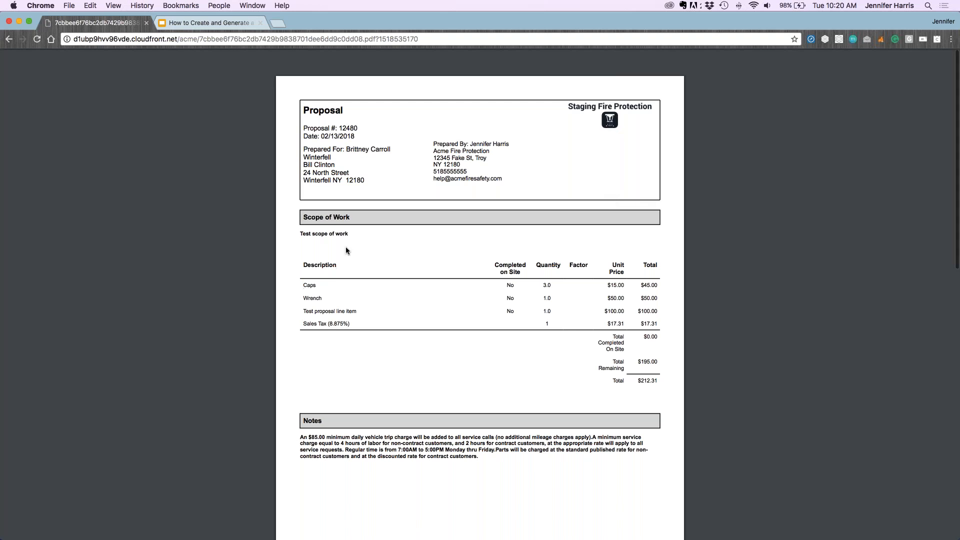
Check the report's Sales Tax (8.875%) line and the $212.31 grand total
scroll(345, 248, down, 2)
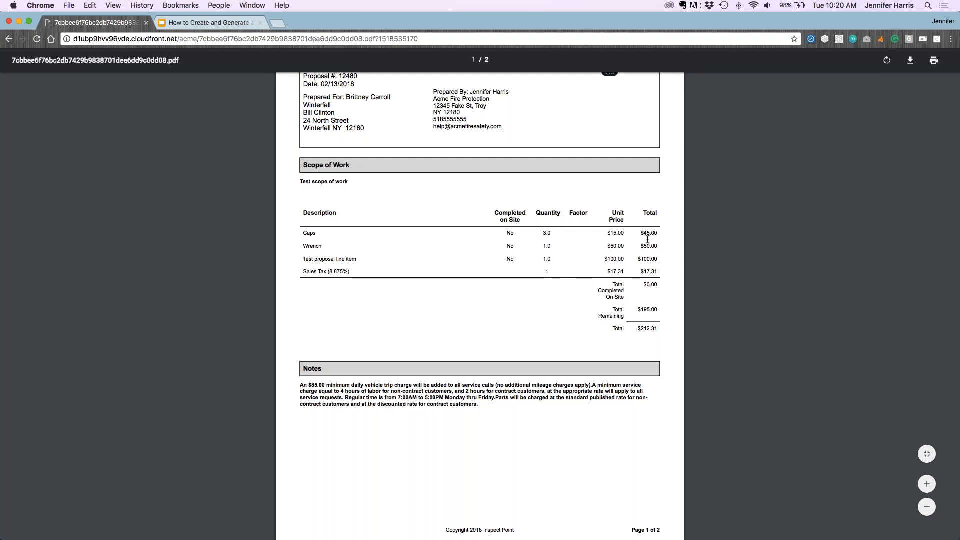
drag(303, 272, 357, 273)
click(363, 275)
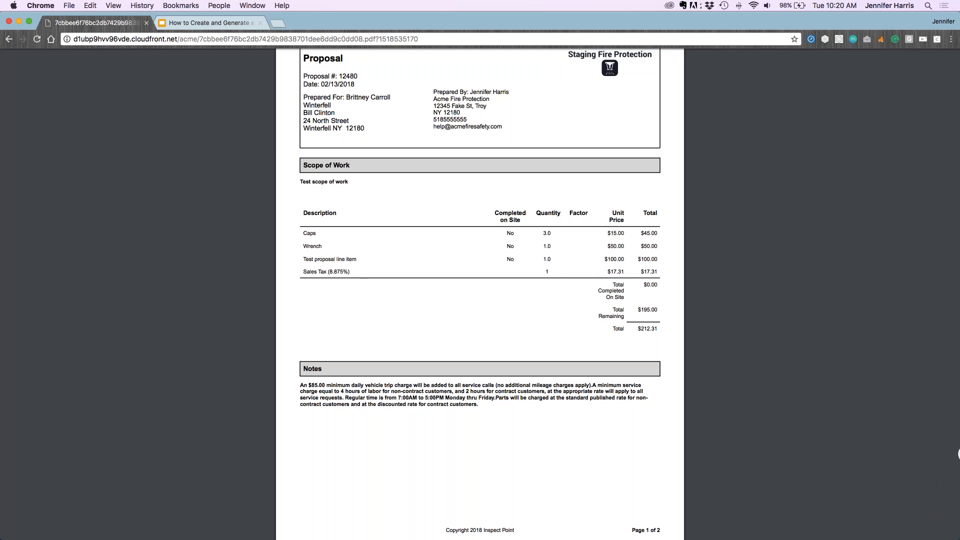
drag(658, 328, 638, 329)
click(638, 328)
Scroll through the two-page report and bring up the browser's back history
scroll(518, 315, down, 4)
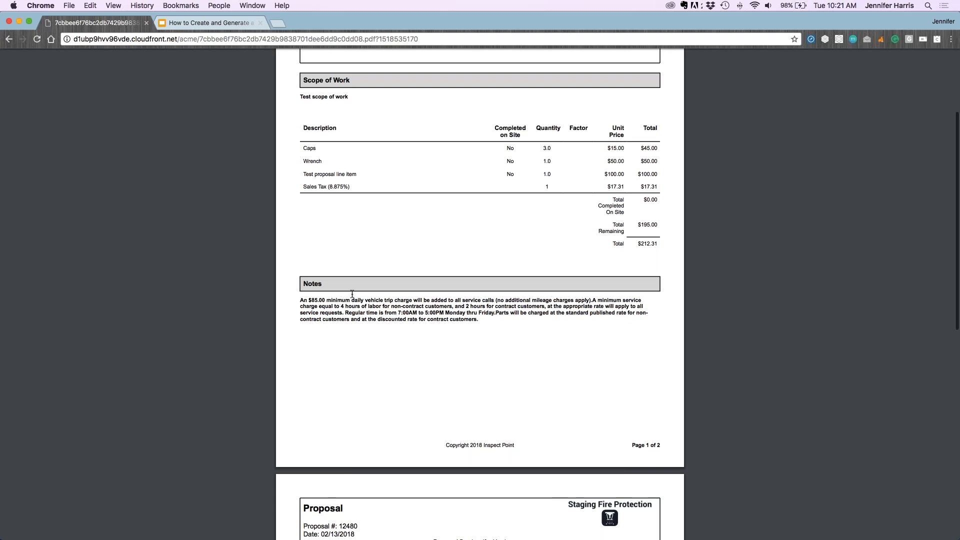
scroll(488, 173, up, 5)
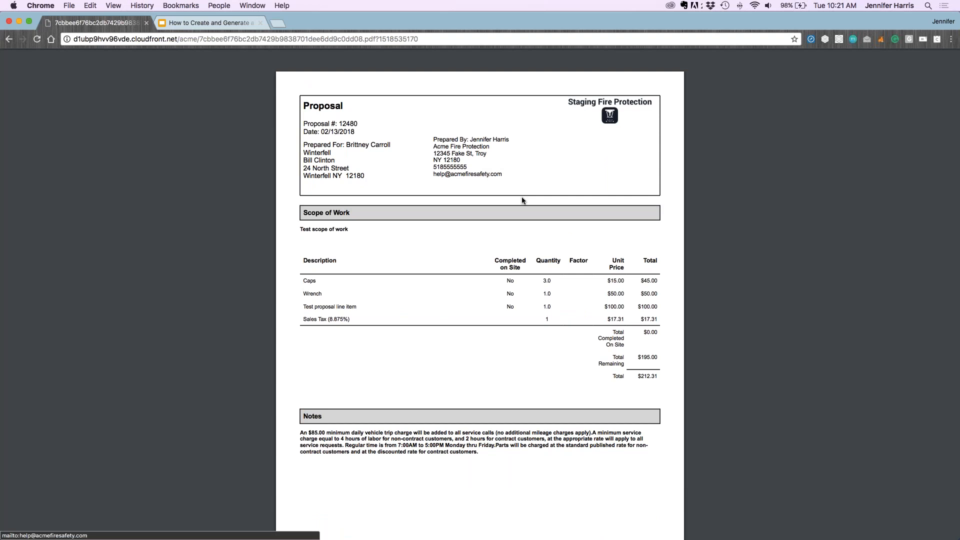
scroll(520, 200, up, 1)
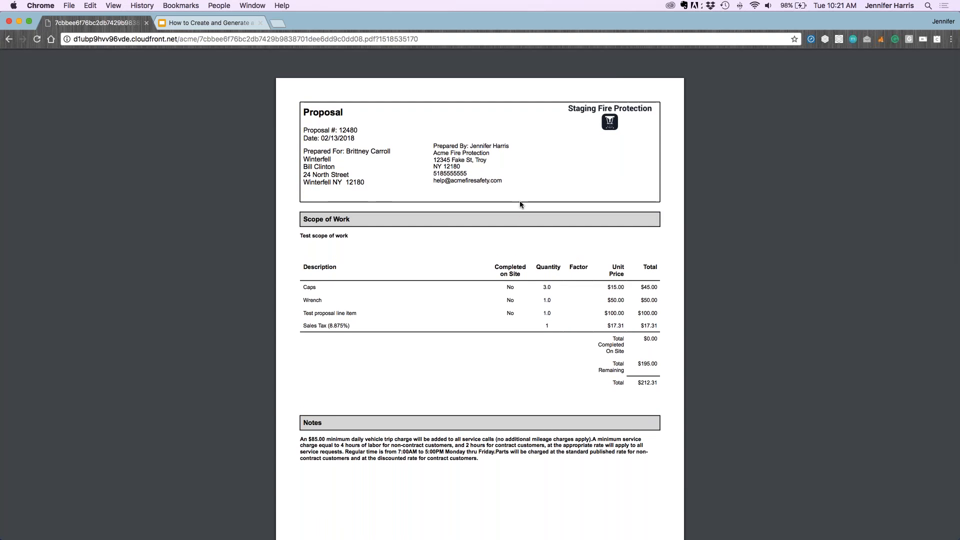
mouse_move(859, 100)
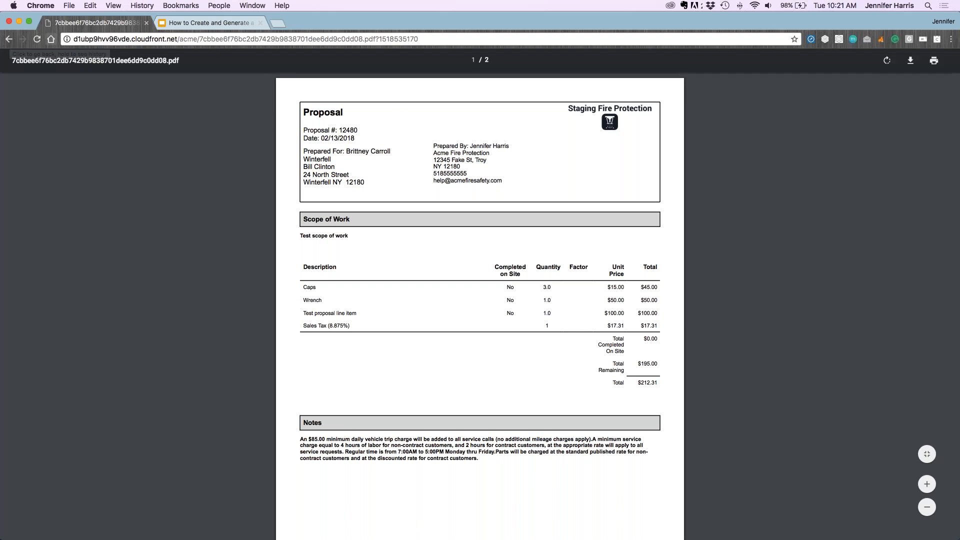
right_click(10, 39)
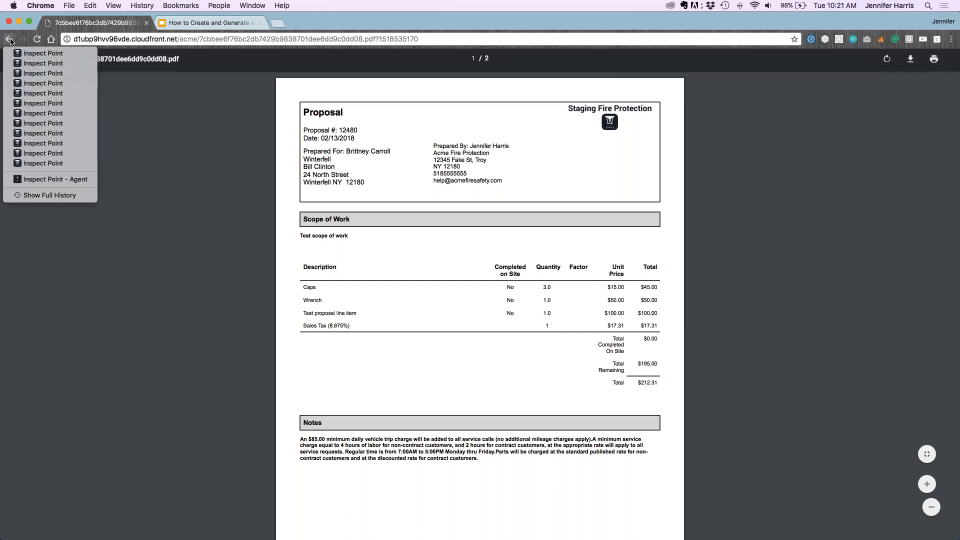
Go back to the Proposals list and open proposal 12480 for editing
click(8, 39)
click(7, 39)
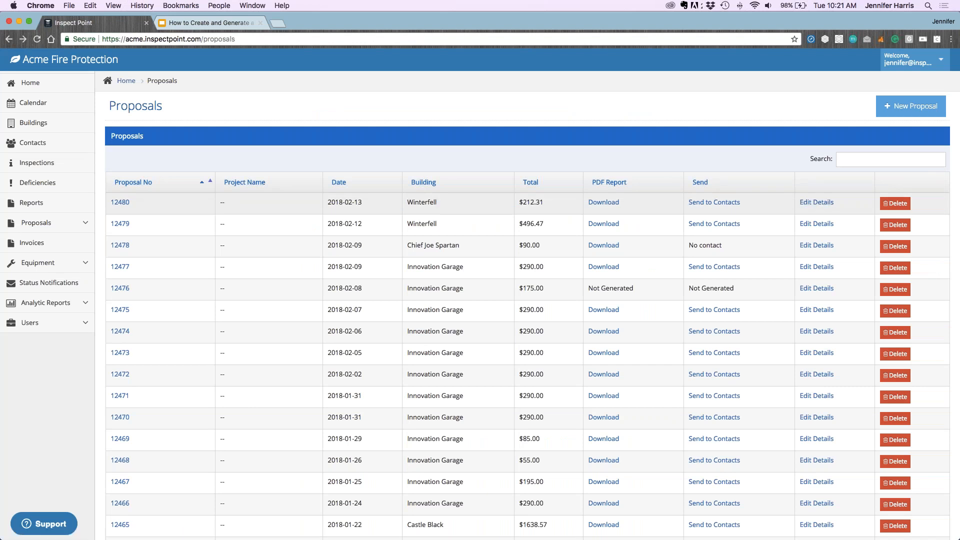
click(823, 203)
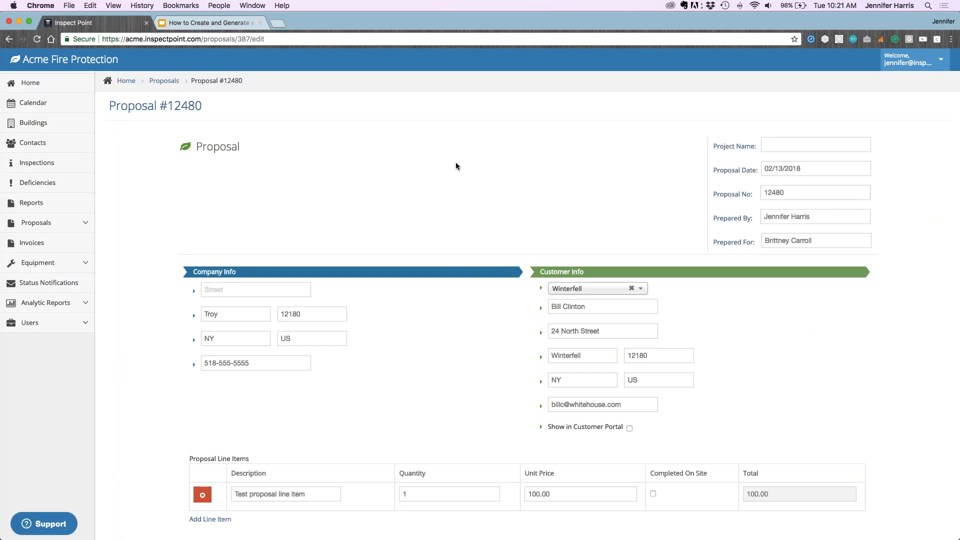
scroll(455, 162, down, 3)
scroll(455, 162, down, 5)
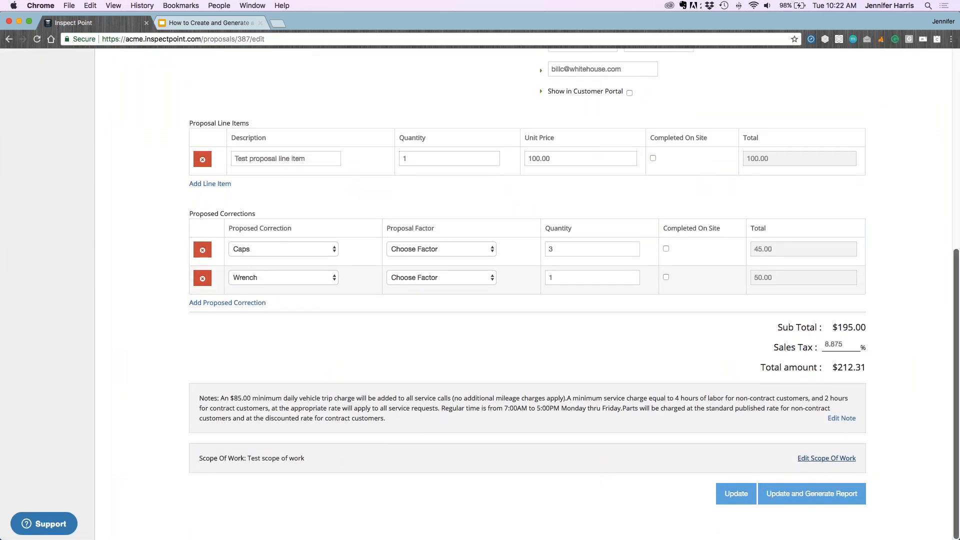
Delete 'Test scope of work' and save the empty Scope Of Work
click(831, 459)
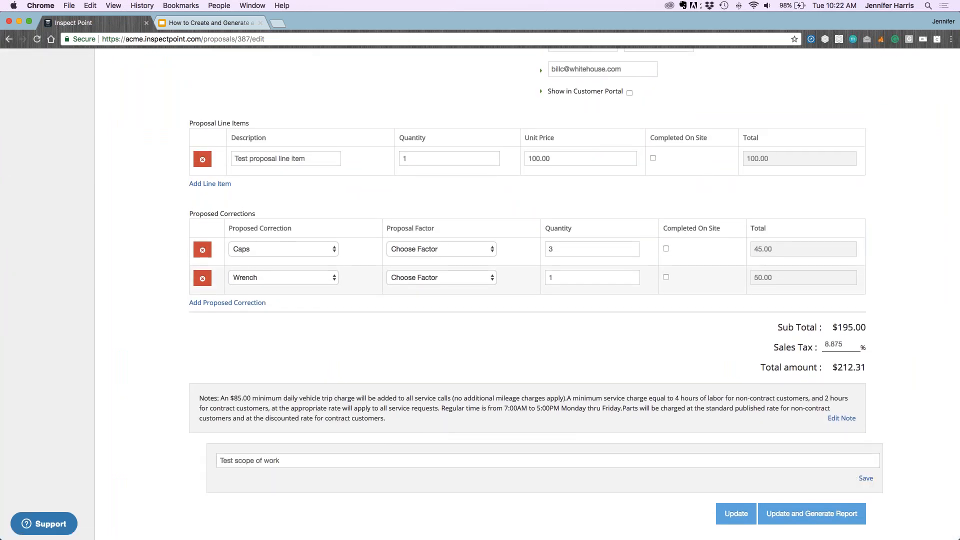
drag(332, 463, 194, 459)
key(BackSpace)
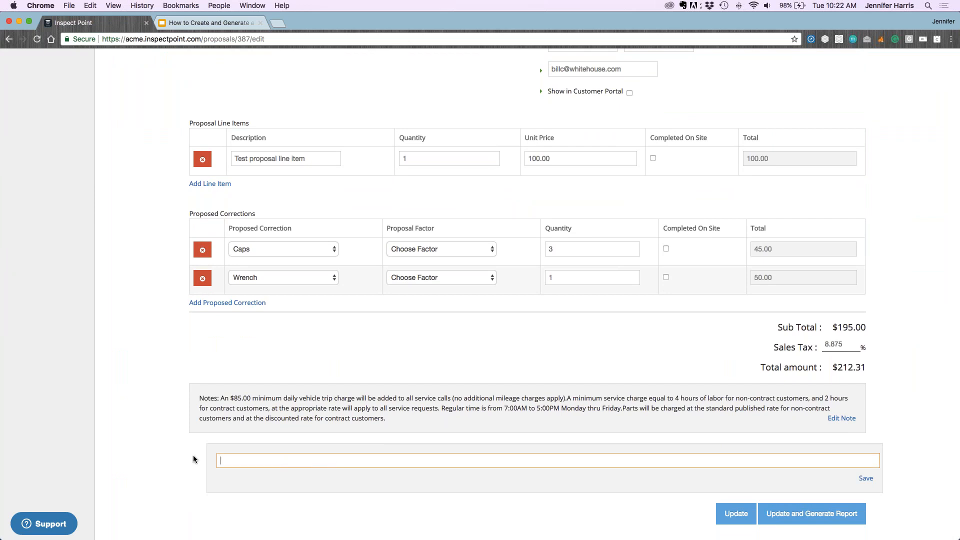
click(866, 479)
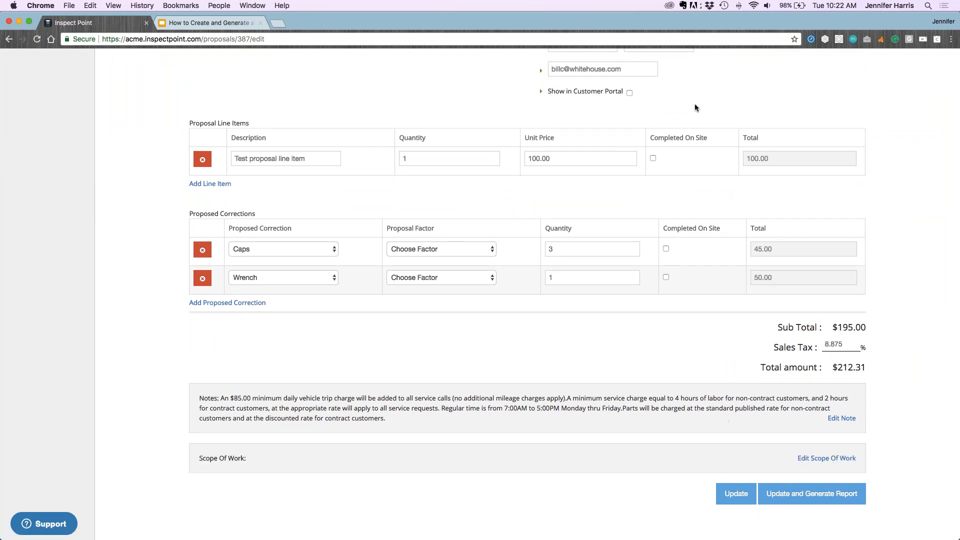
scroll(694, 103, up, 3)
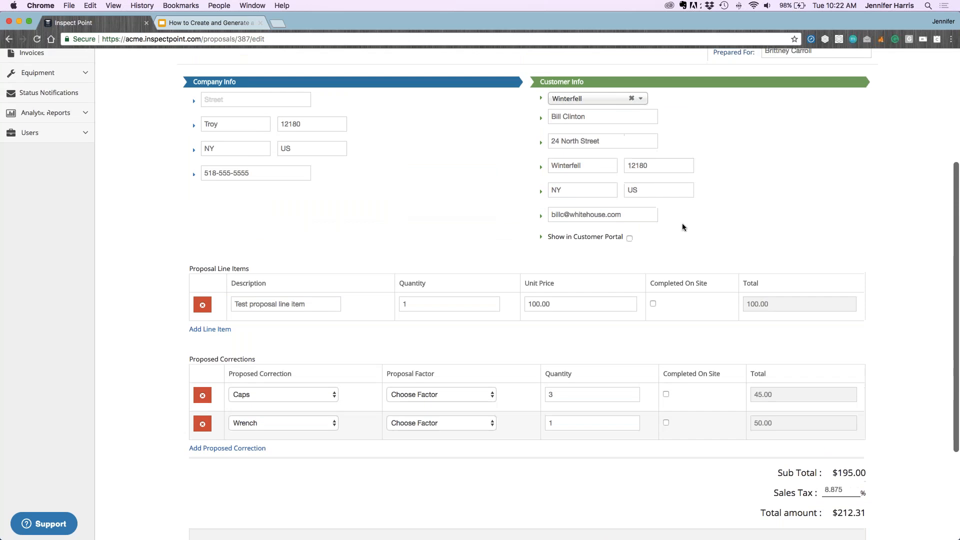
scroll(683, 232, up, 2)
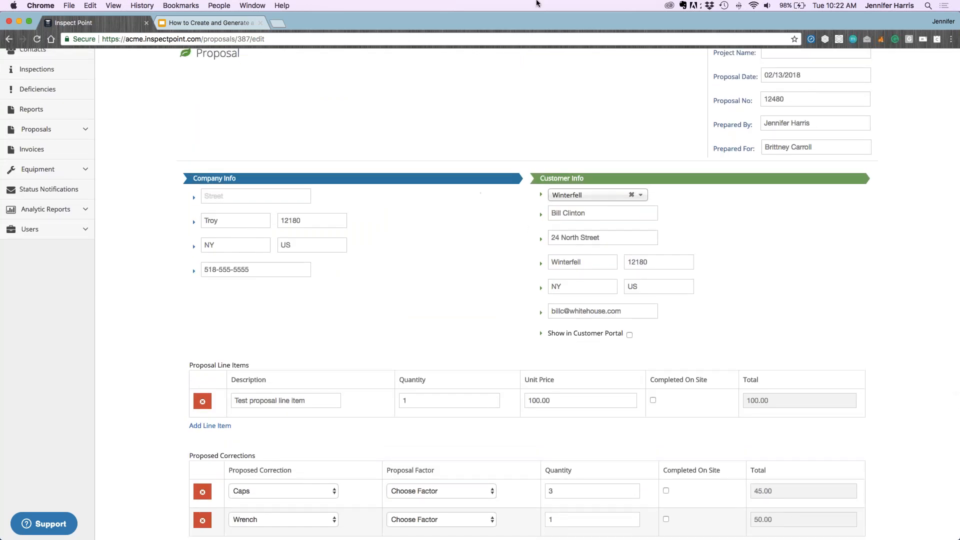
Enable Show in Customer Portal for 12480, regenerate its report, and reopen the Proposals list
click(629, 334)
scroll(748, 280, down, 5)
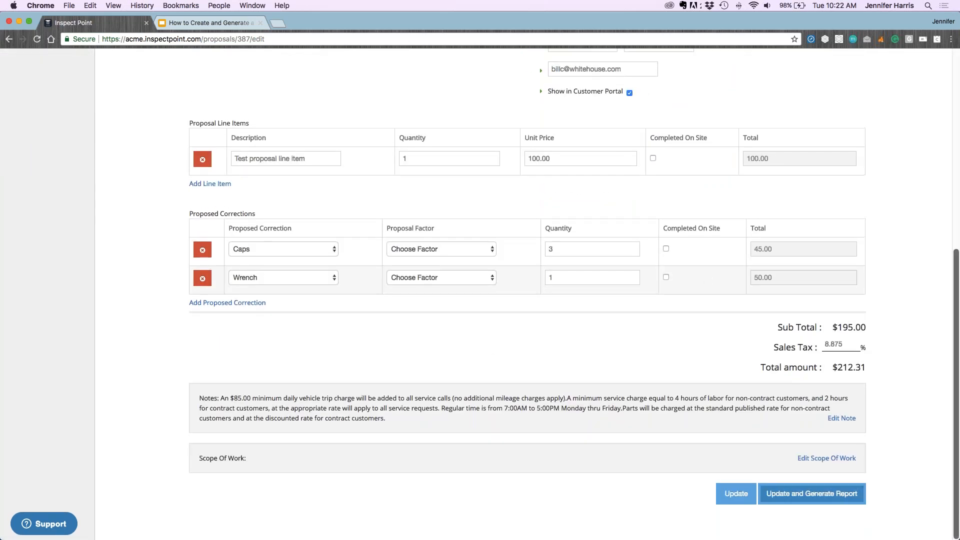
click(800, 498)
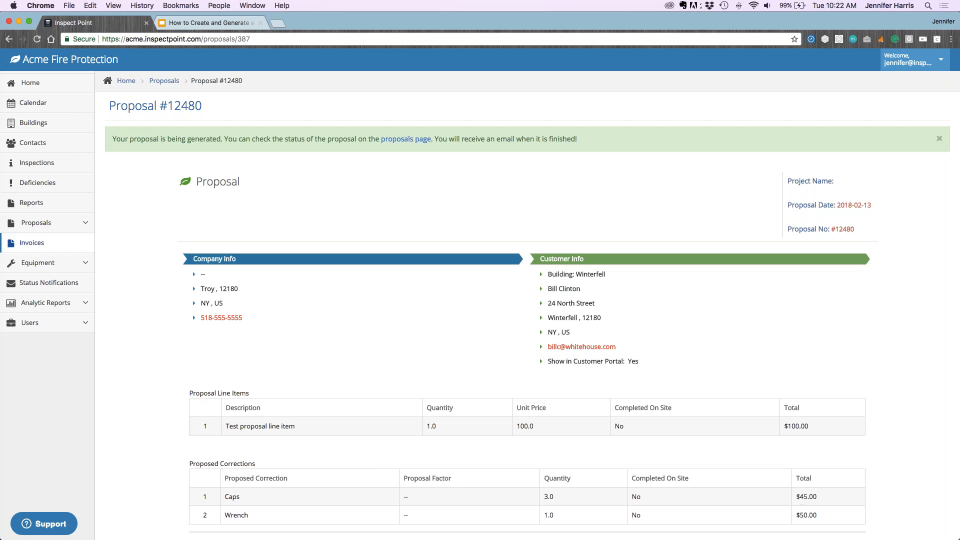
click(42, 224)
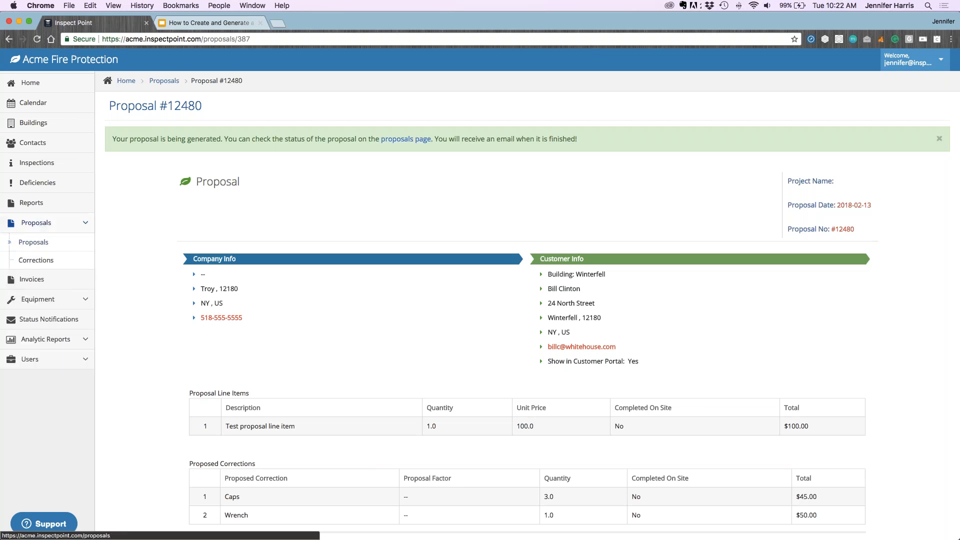
click(44, 243)
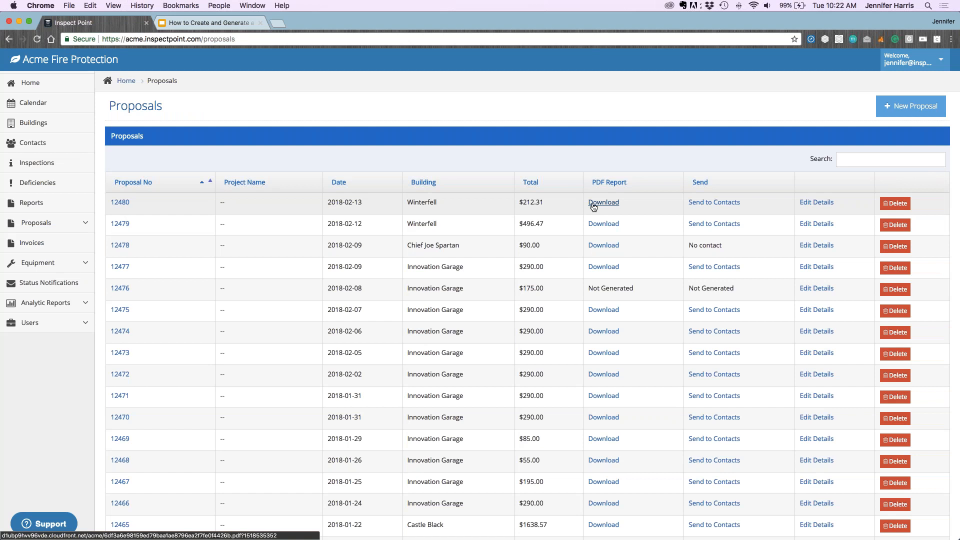
click(594, 204)
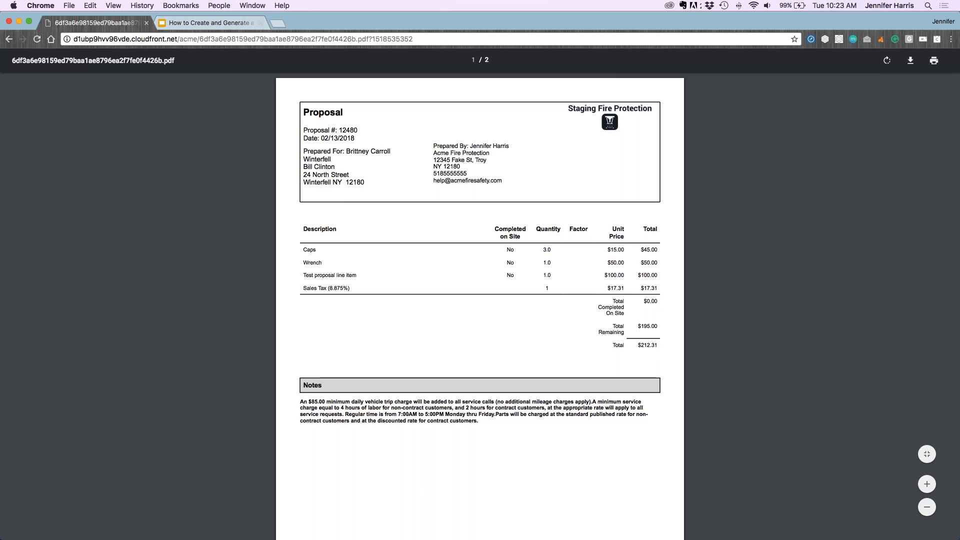
click(8, 40)
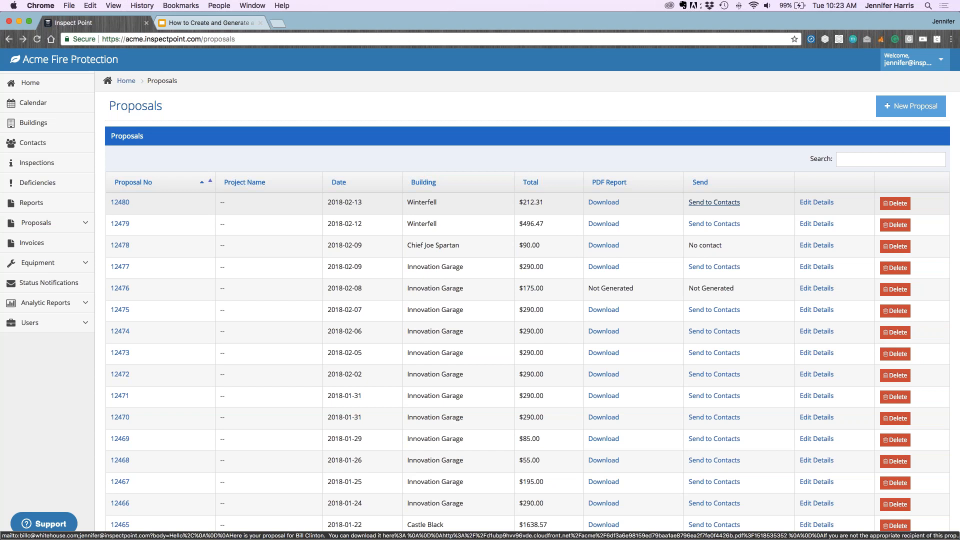
Present the 'How to Create and Generate a Proposal' deck and advance to Key Takeaways
click(215, 25)
click(833, 69)
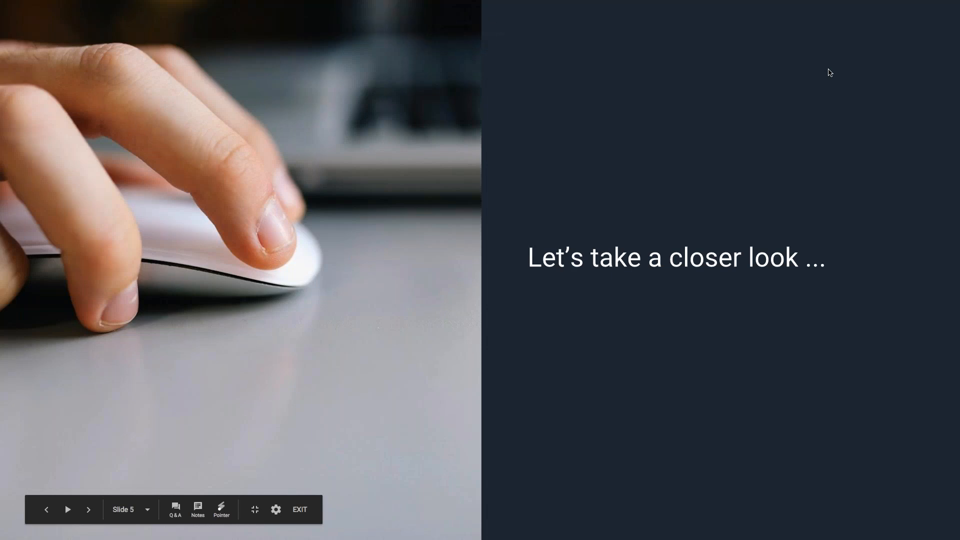
key(Right)
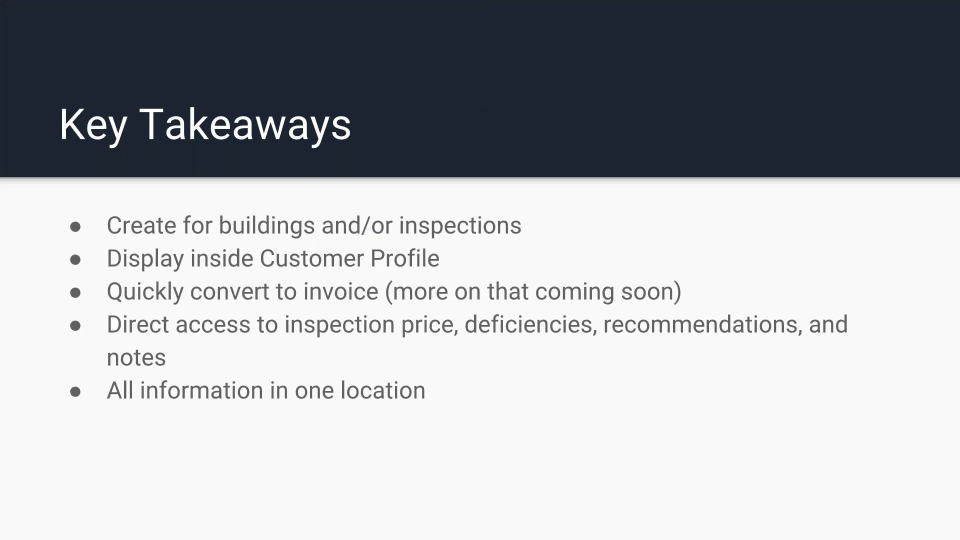